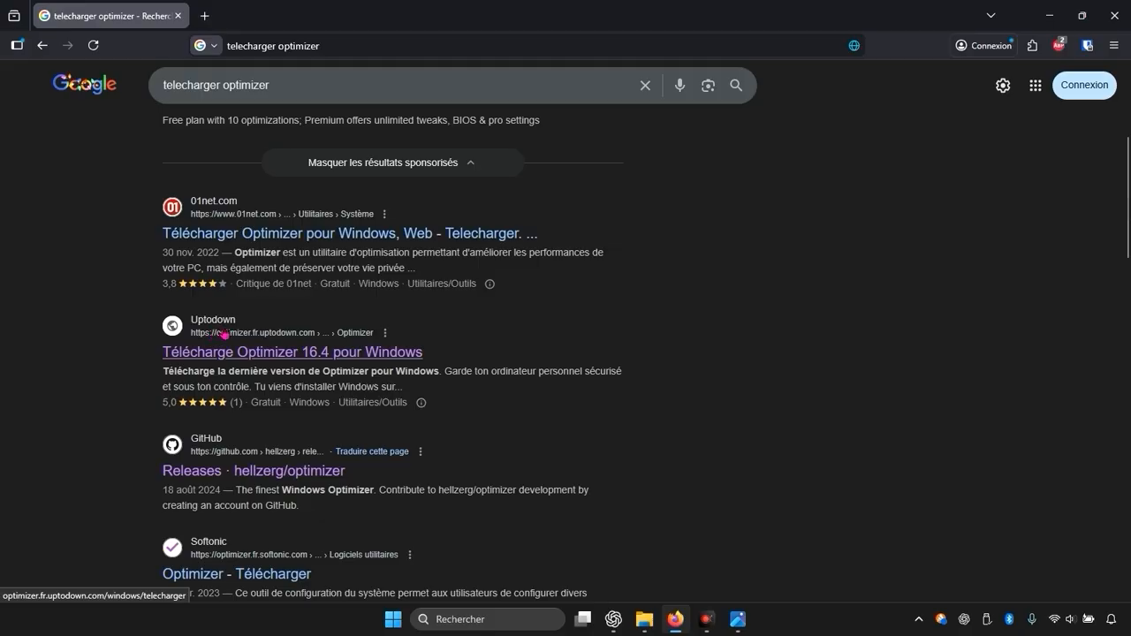
# Download Optimizer 16.4 for Windows from the Uptodown search result and show the downloaded file in its folder
pyautogui.click(229, 354)
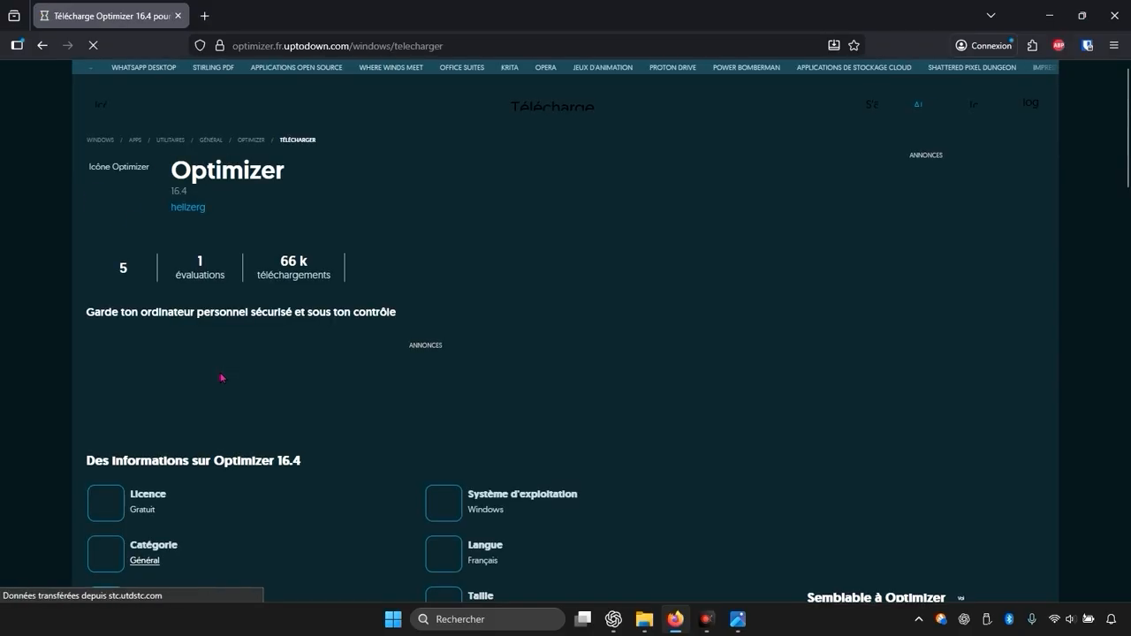
pyautogui.scroll(-3, 302, 230)
pyautogui.scroll(-10, 302, 235)
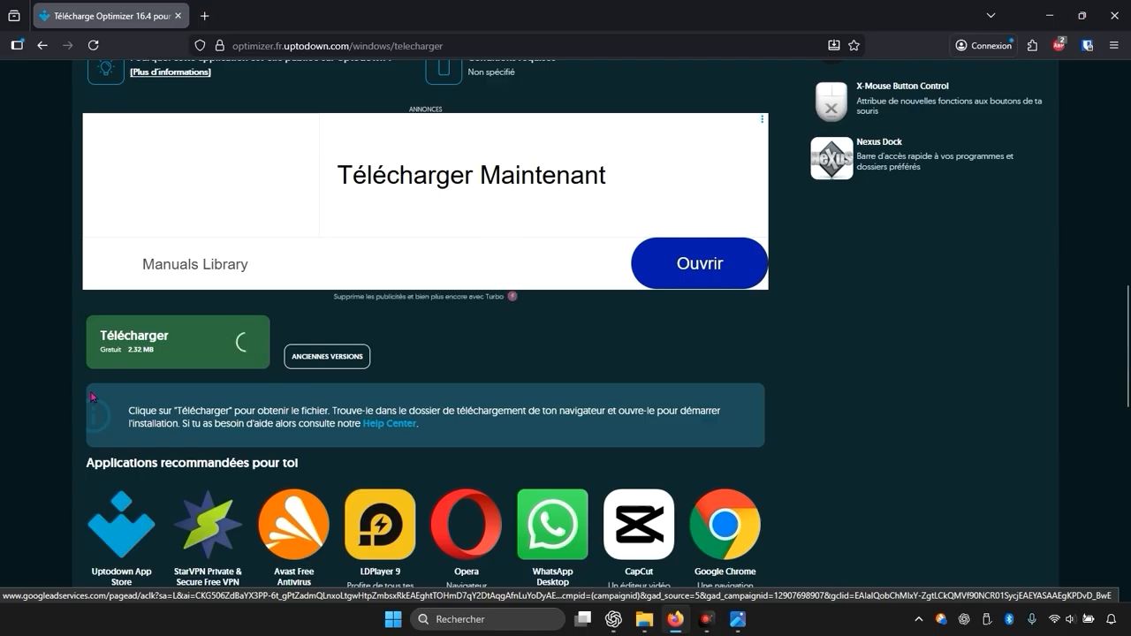
pyautogui.click(163, 352)
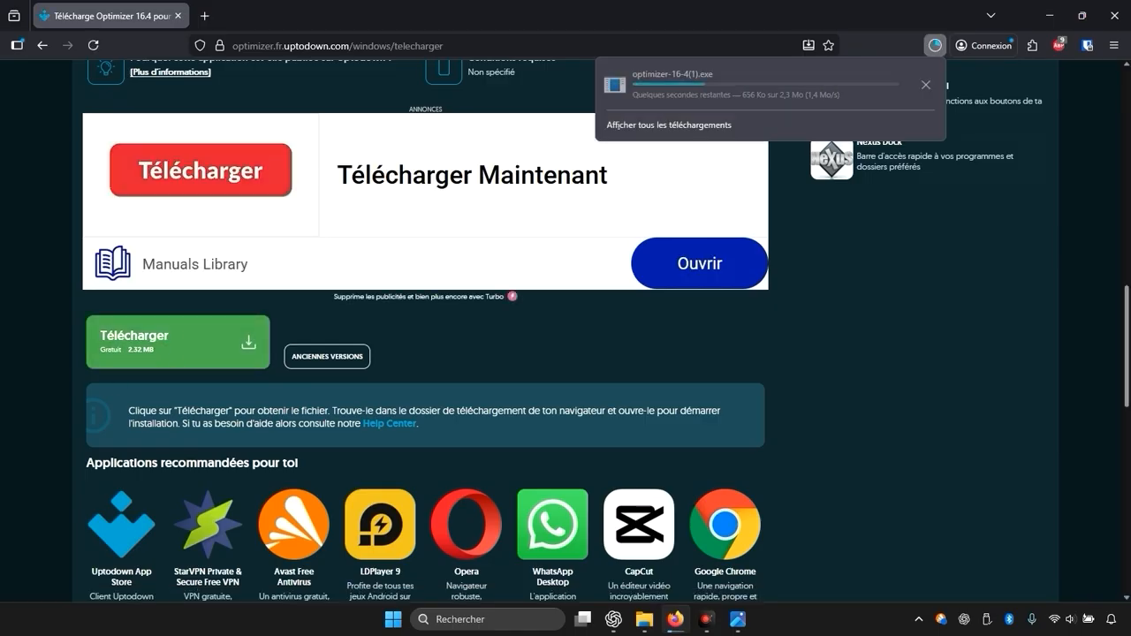
pyautogui.click(923, 86)
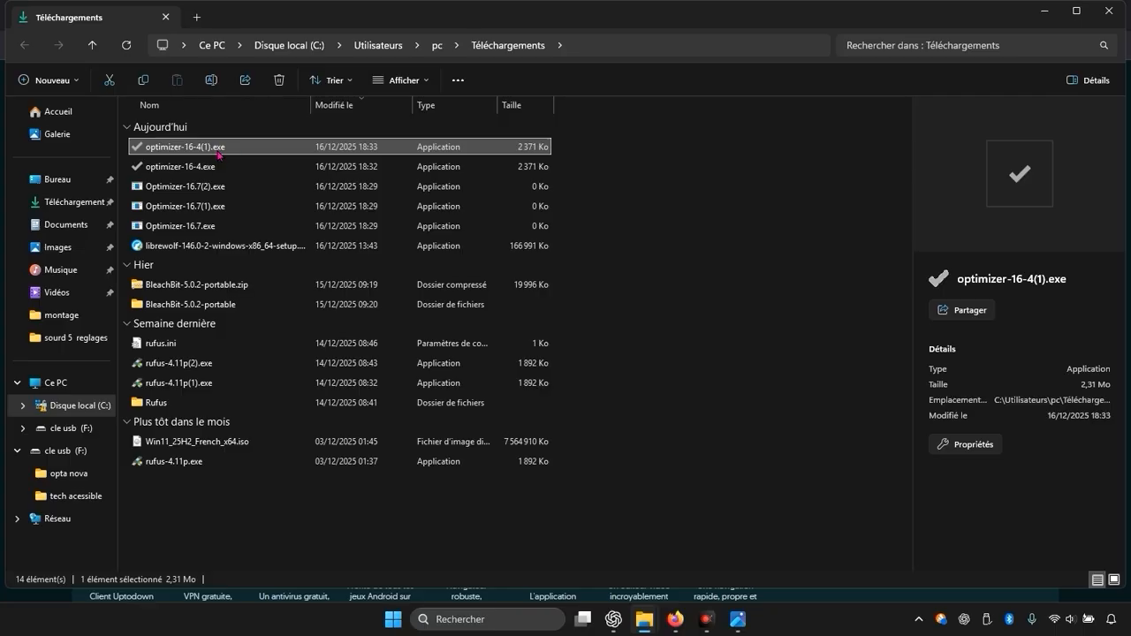
# Launch optimizer-16-4(1).exe from the Téléchargements folder and minimize the file explorer and browser windows
pyautogui.doubleClick(217, 152)
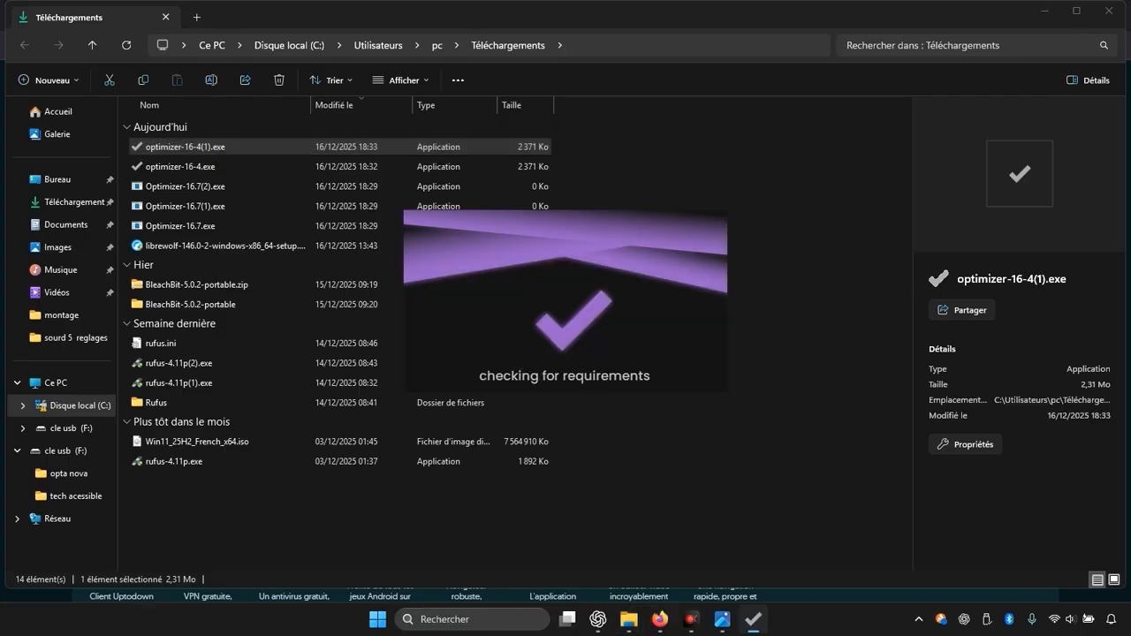
pyautogui.click(1045, 9)
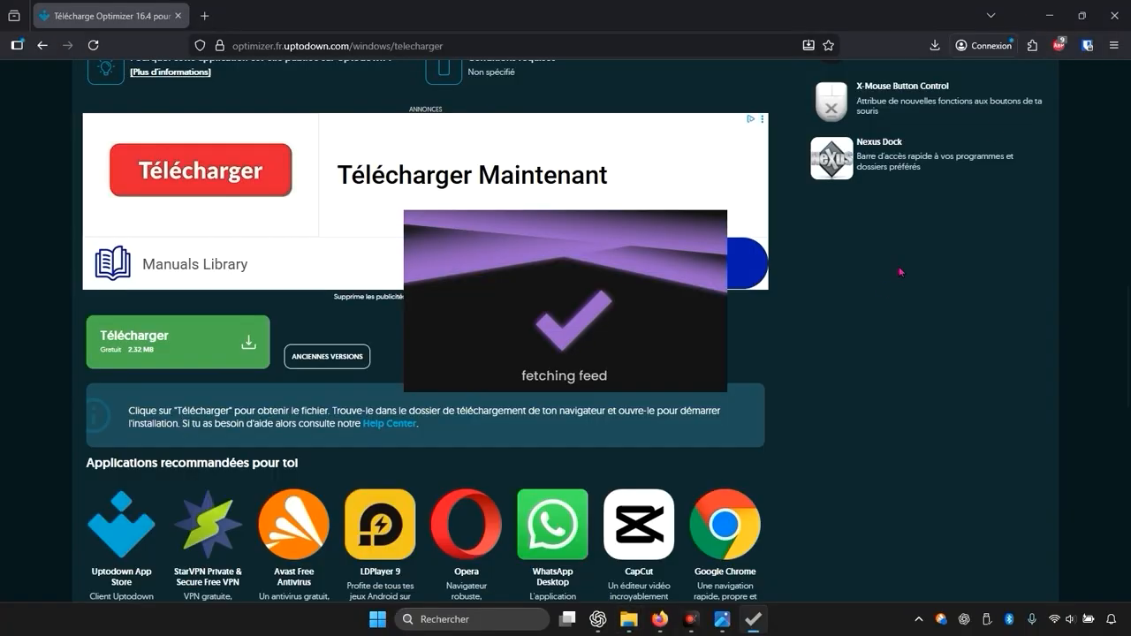
pyautogui.click(1050, 9)
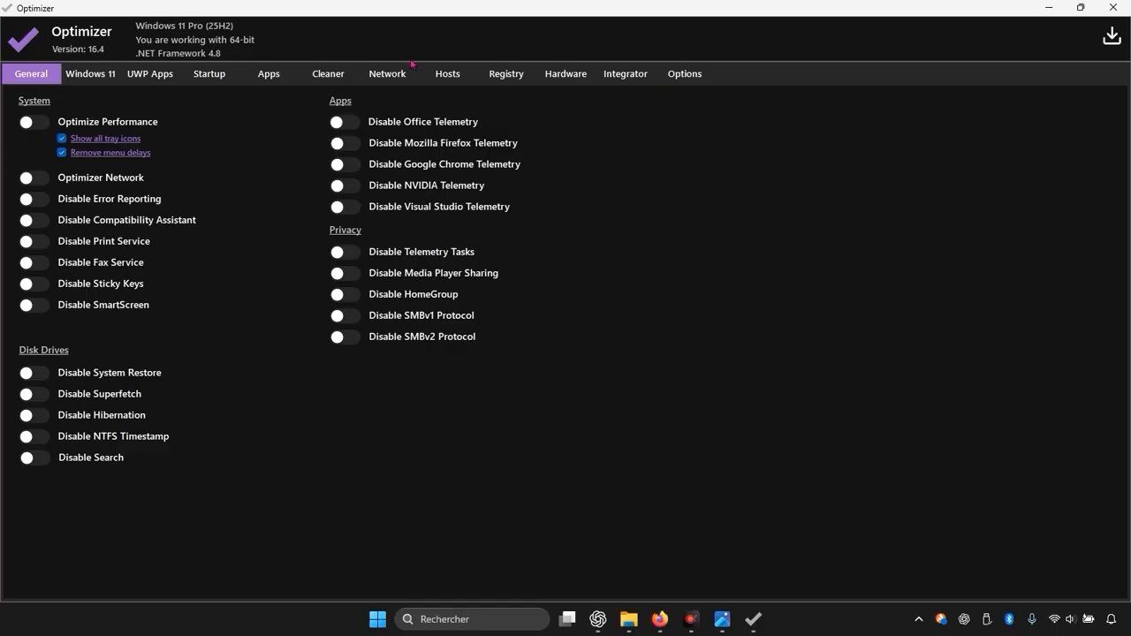
# Change the Optimizer interface language to Français and return to the Universel settings
pyautogui.click(679, 76)
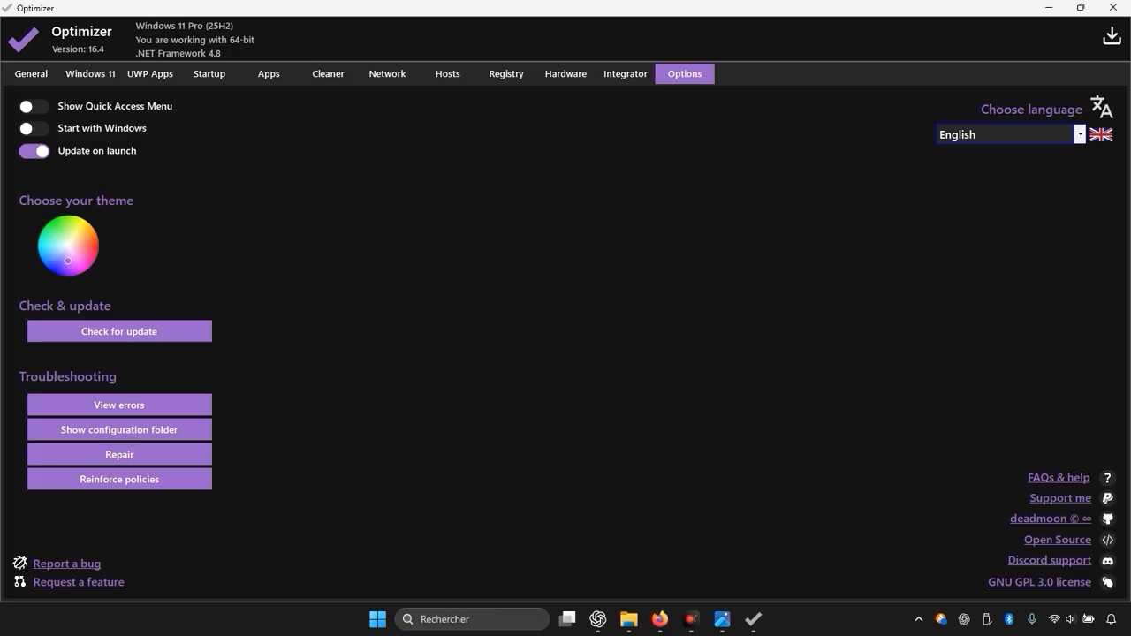
pyautogui.click(1012, 129)
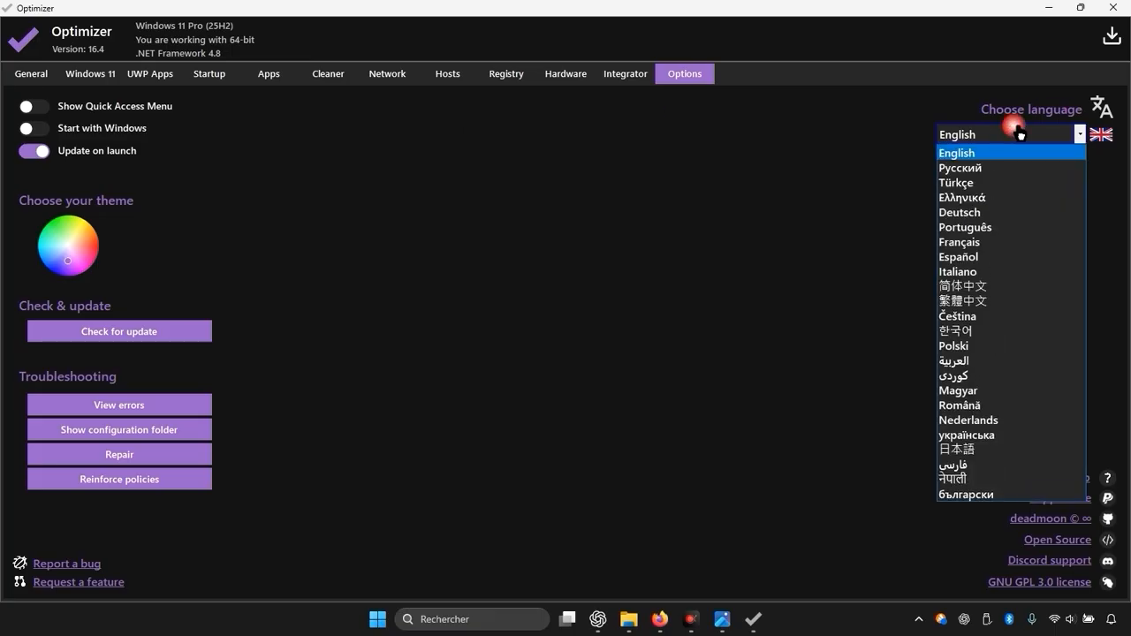
pyautogui.click(1004, 242)
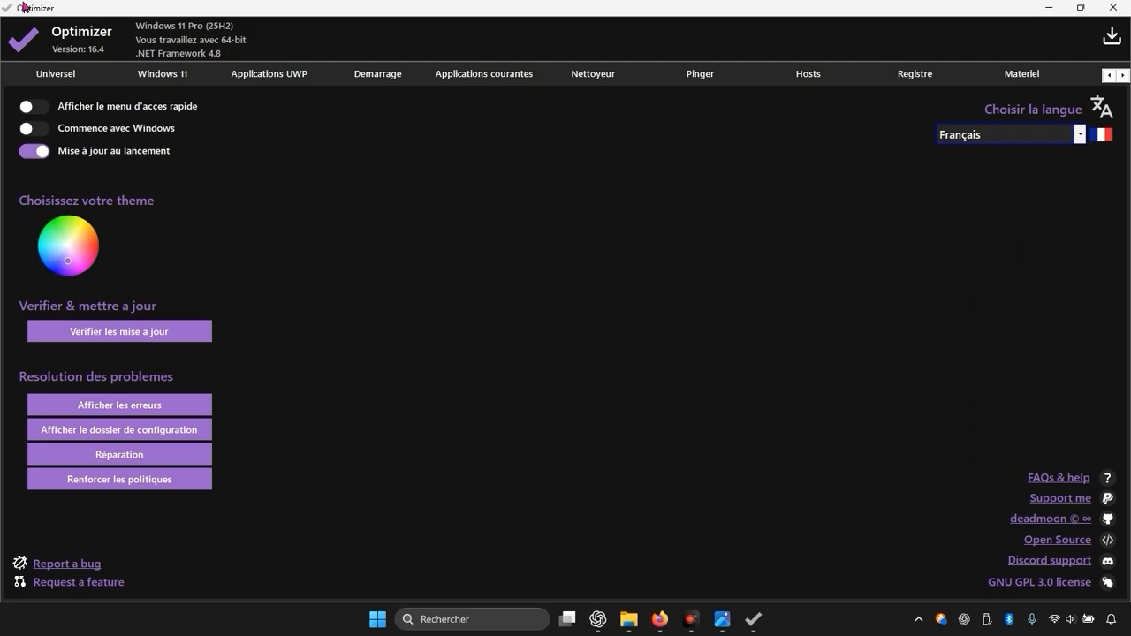
pyautogui.click(68, 72)
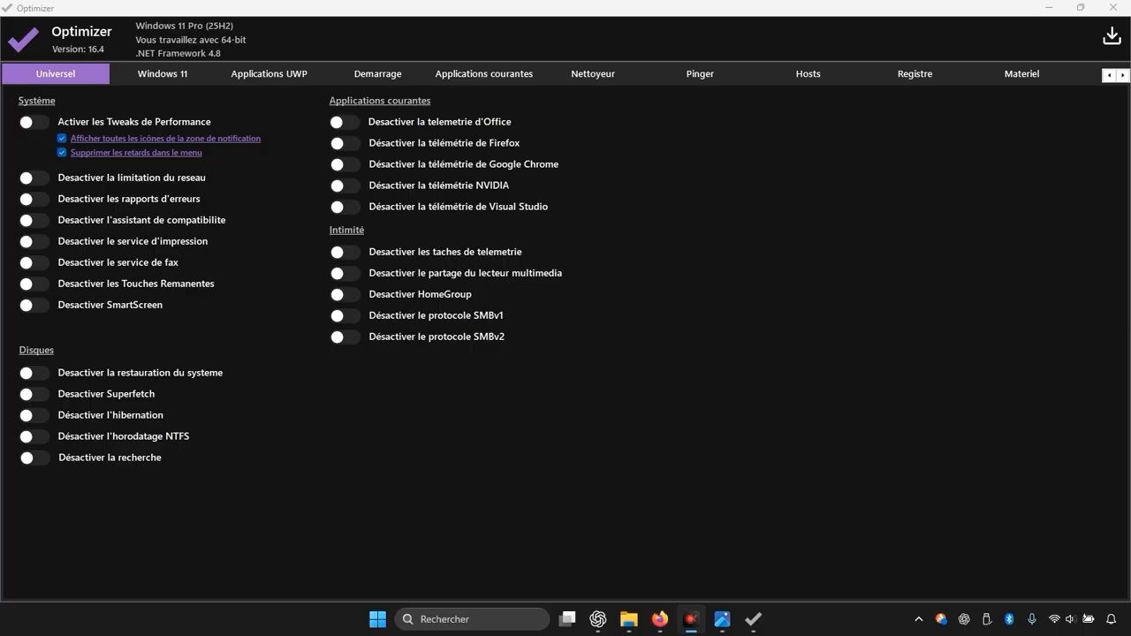
# Minimize Optimizer, search Windows for "cre" and open the Créer un point de restauration settings
pyautogui.click(691, 620)
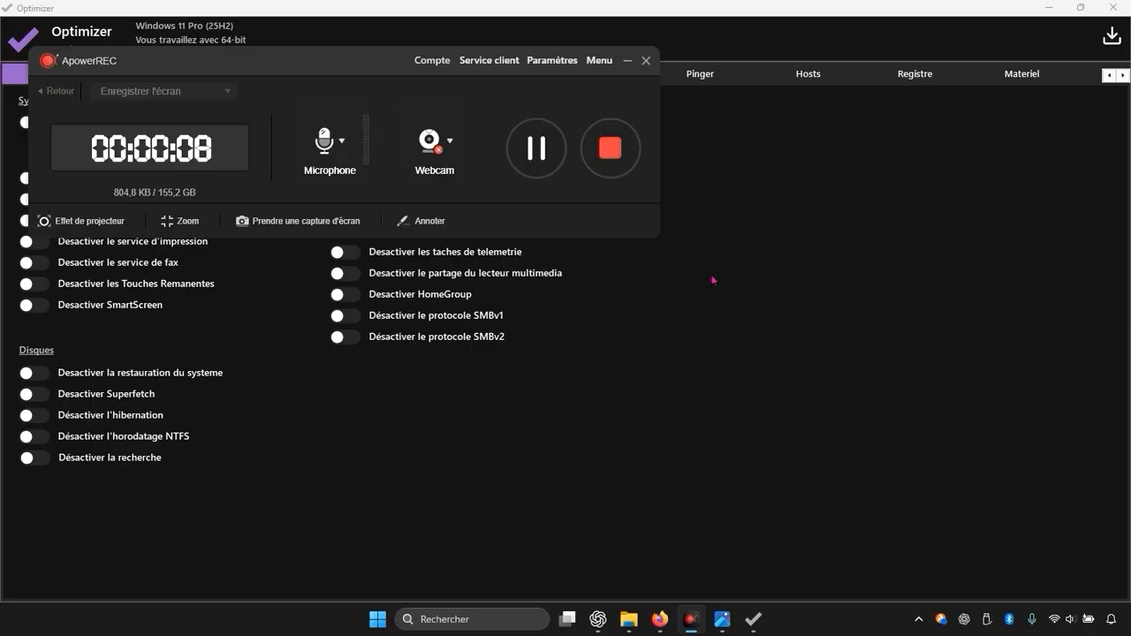
pyautogui.click(1047, 7)
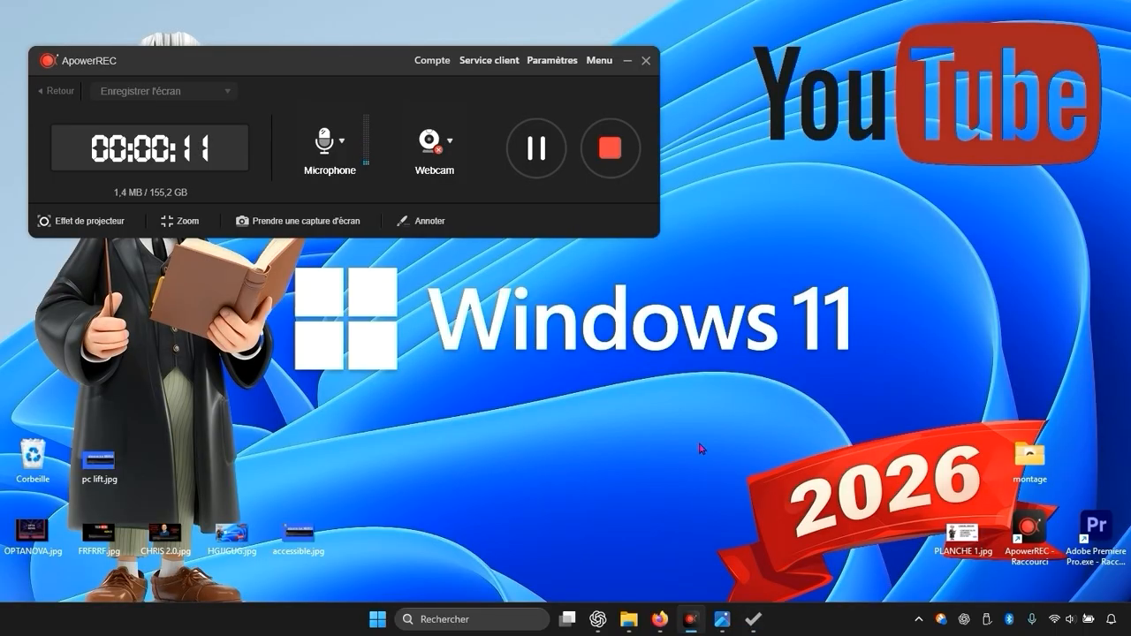
pyautogui.click(489, 625)
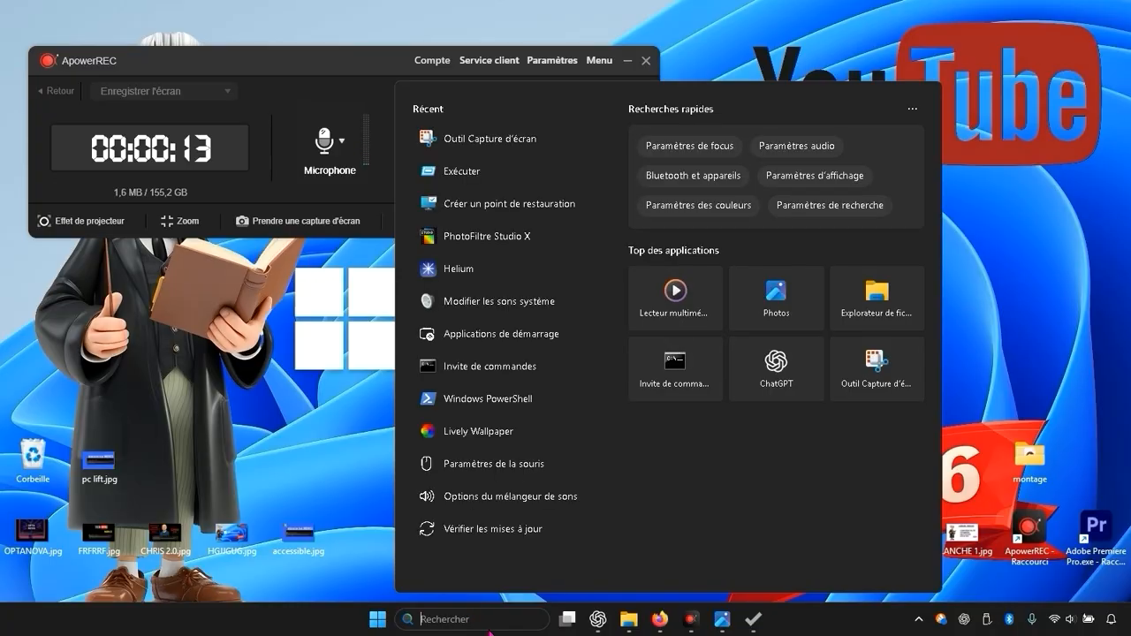
pyautogui.write('cre')
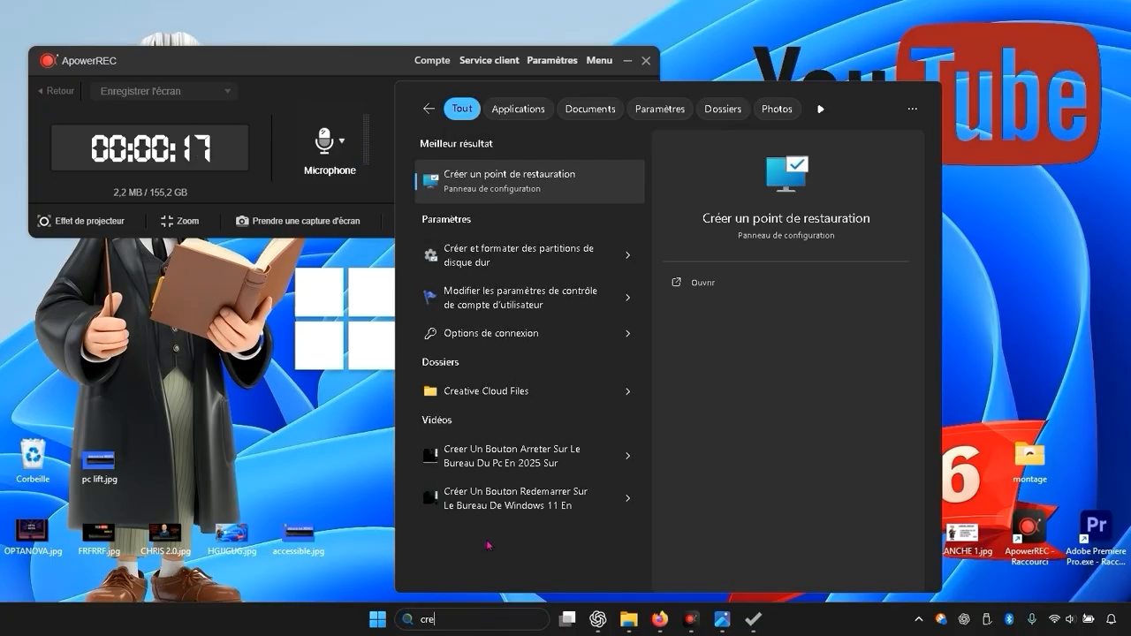
pyautogui.click(547, 193)
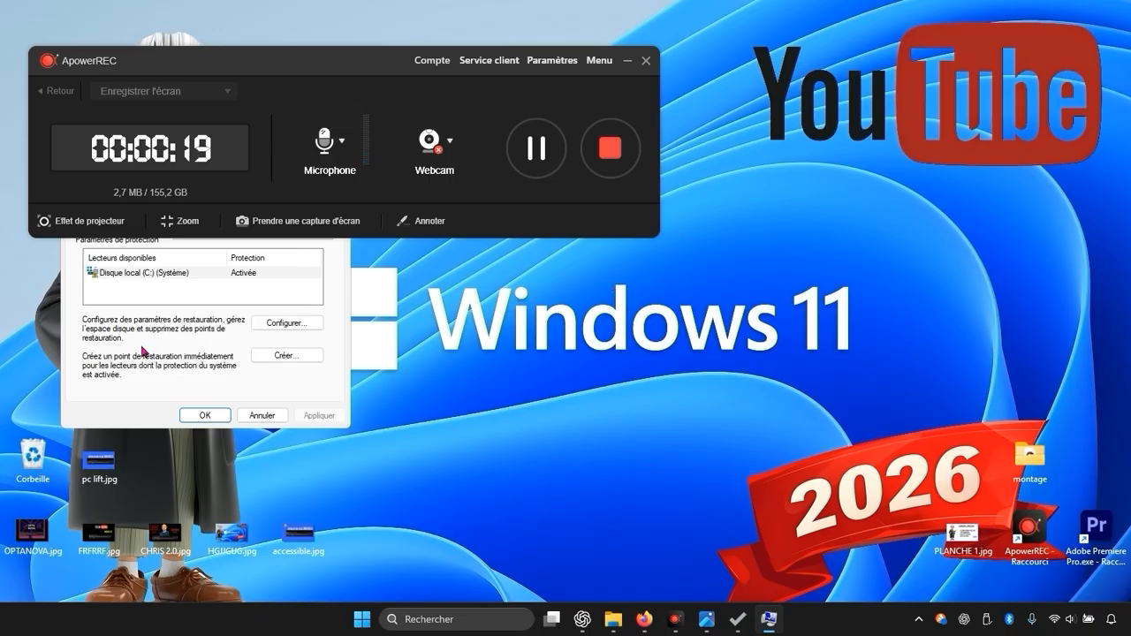
pyautogui.moveTo(285, 62); pyautogui.dragTo(738, 30)
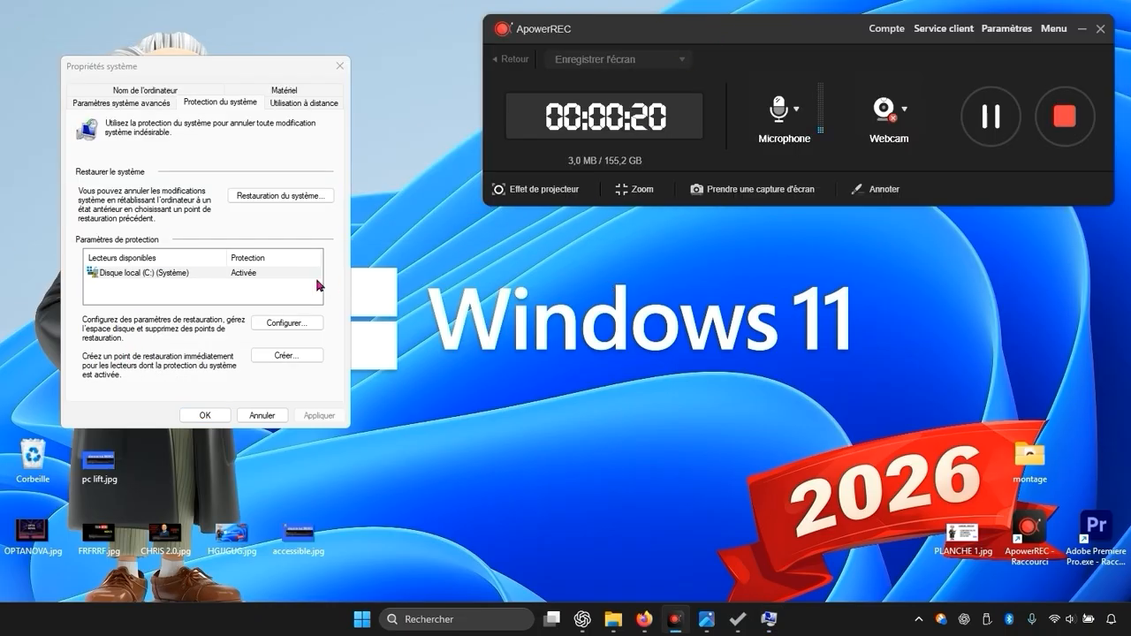
pyautogui.click(287, 355)
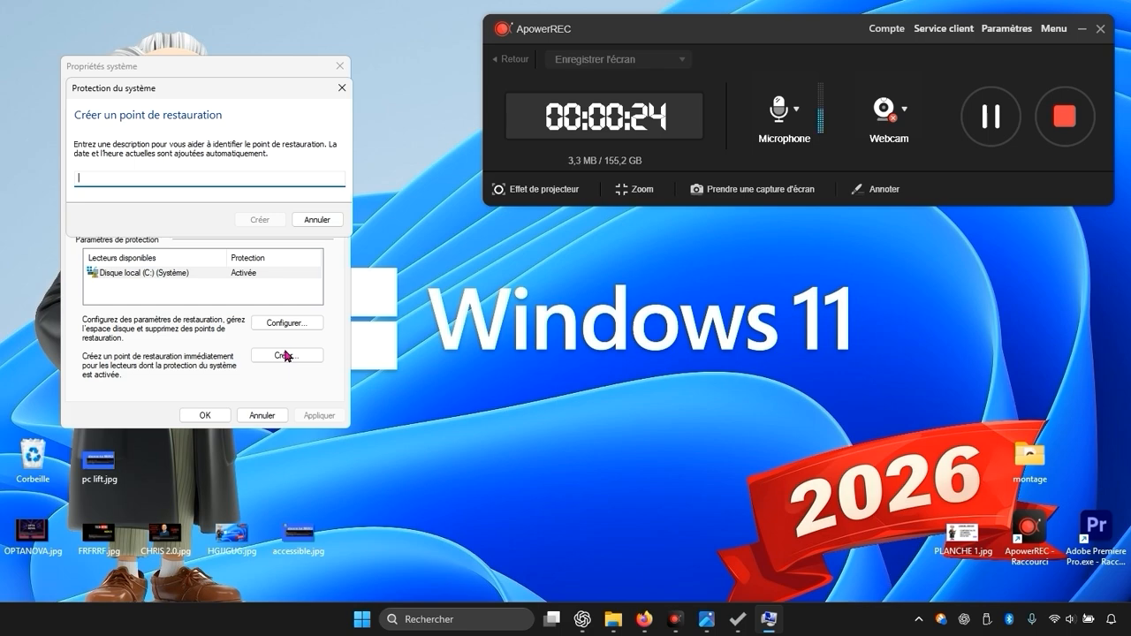
pyautogui.click(342, 87)
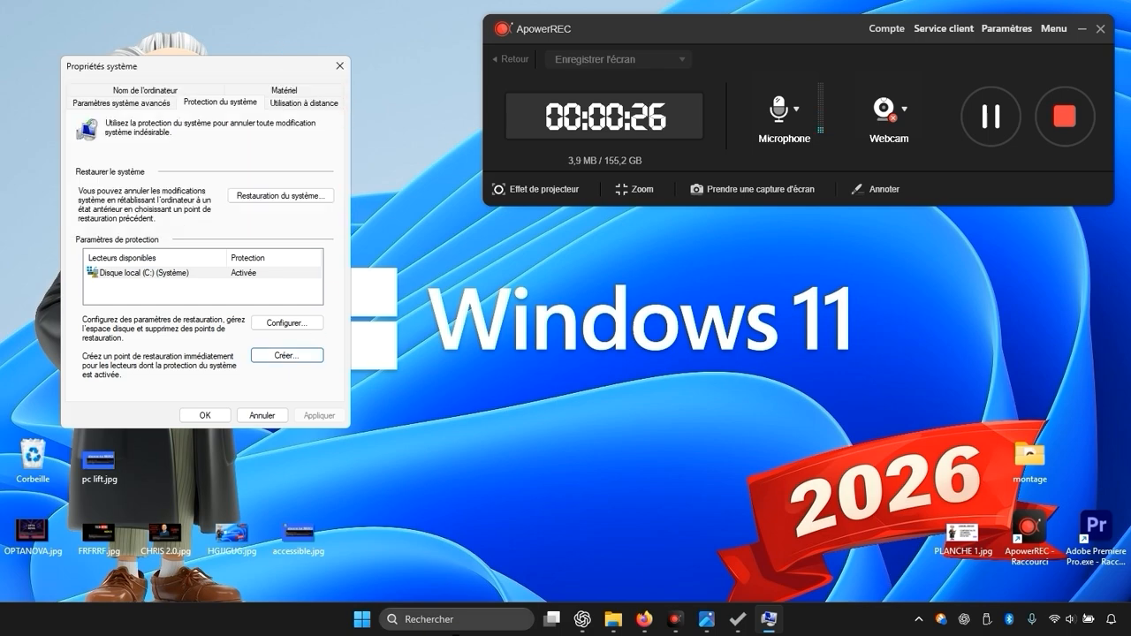
pyautogui.press('Return')
pyautogui.write('reer')
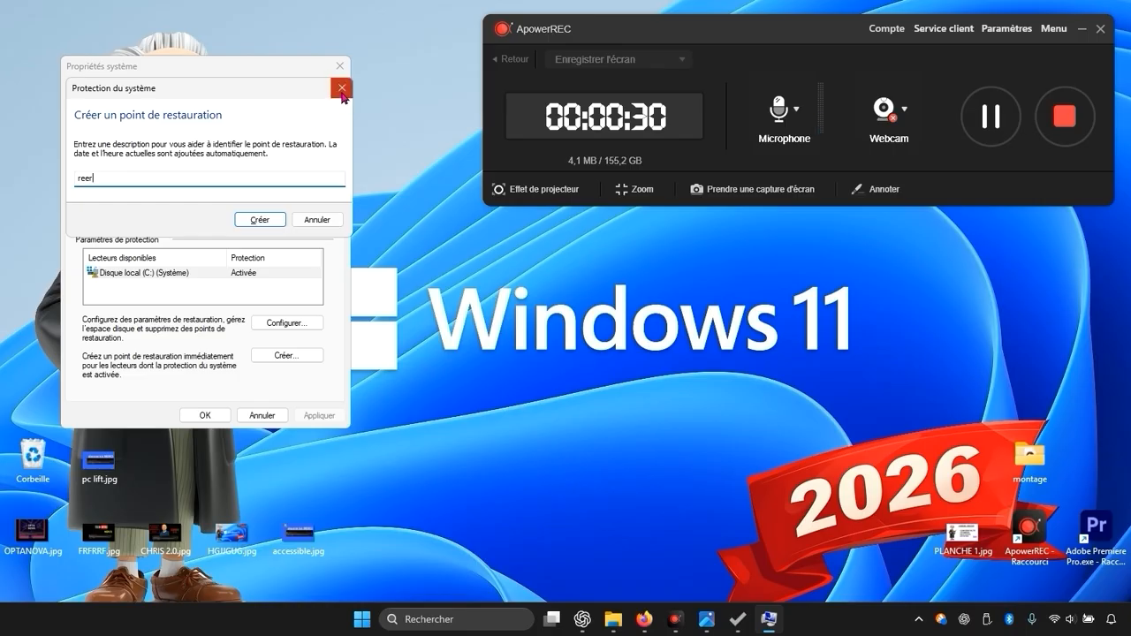
pyautogui.click(342, 88)
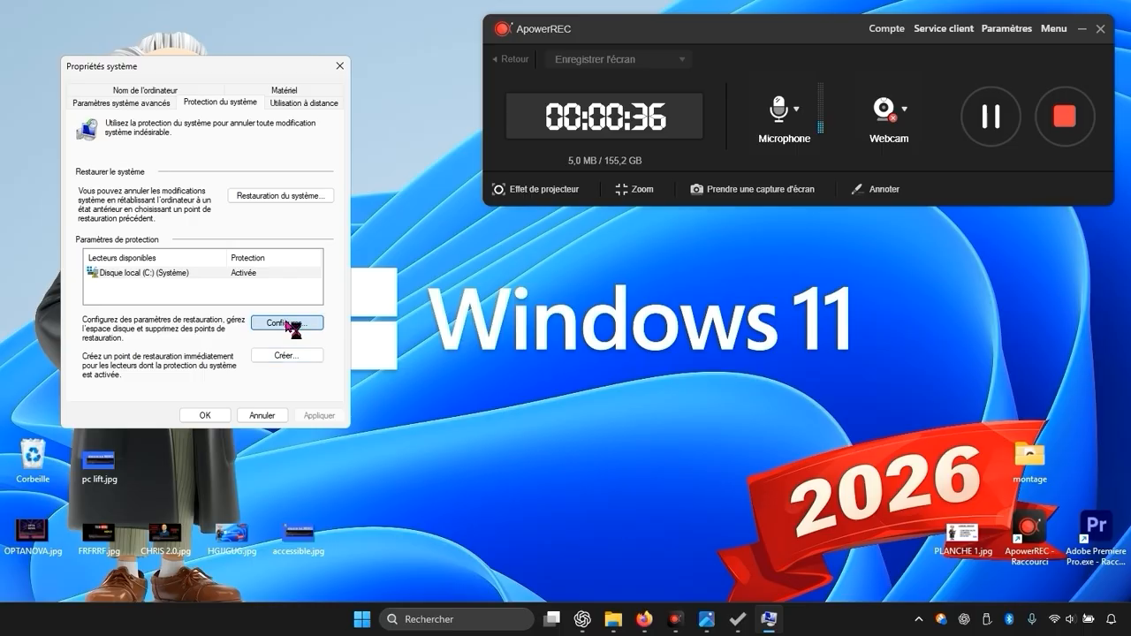
# Confirm the system protection settings of local disk C: and create a restore point named "optimizer"
pyautogui.click(287, 323)
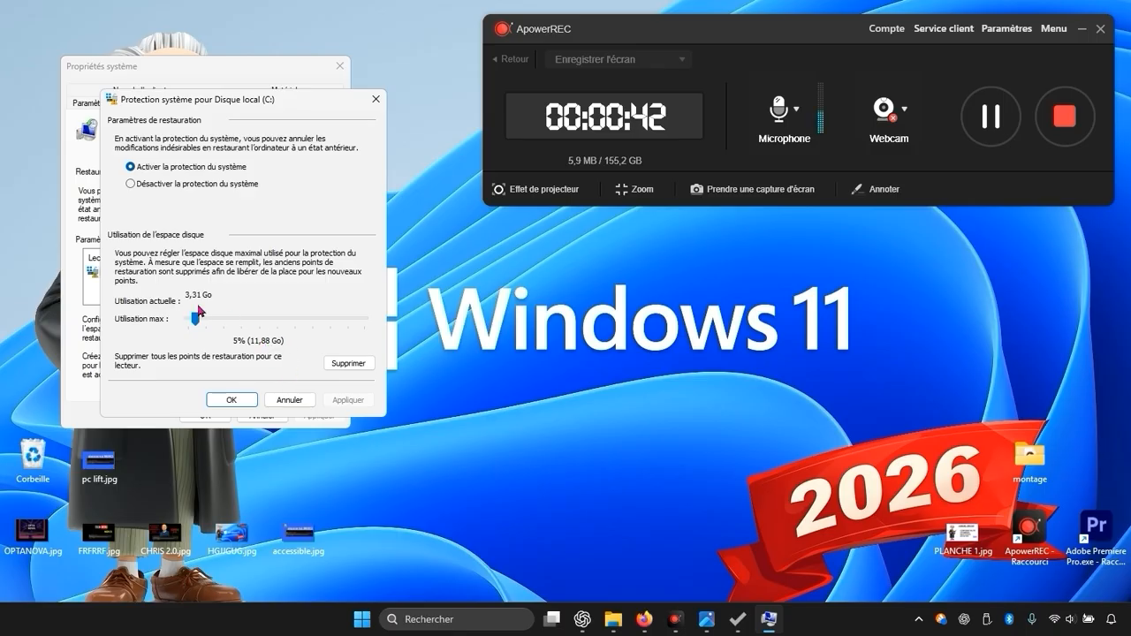
pyautogui.click(221, 400)
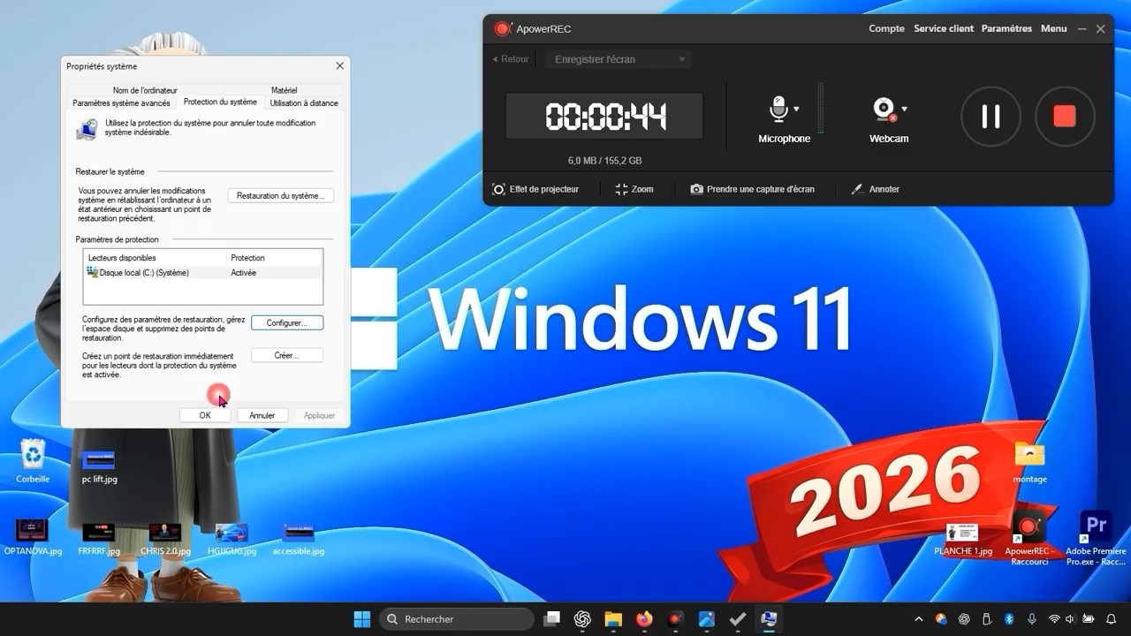
pyautogui.click(262, 359)
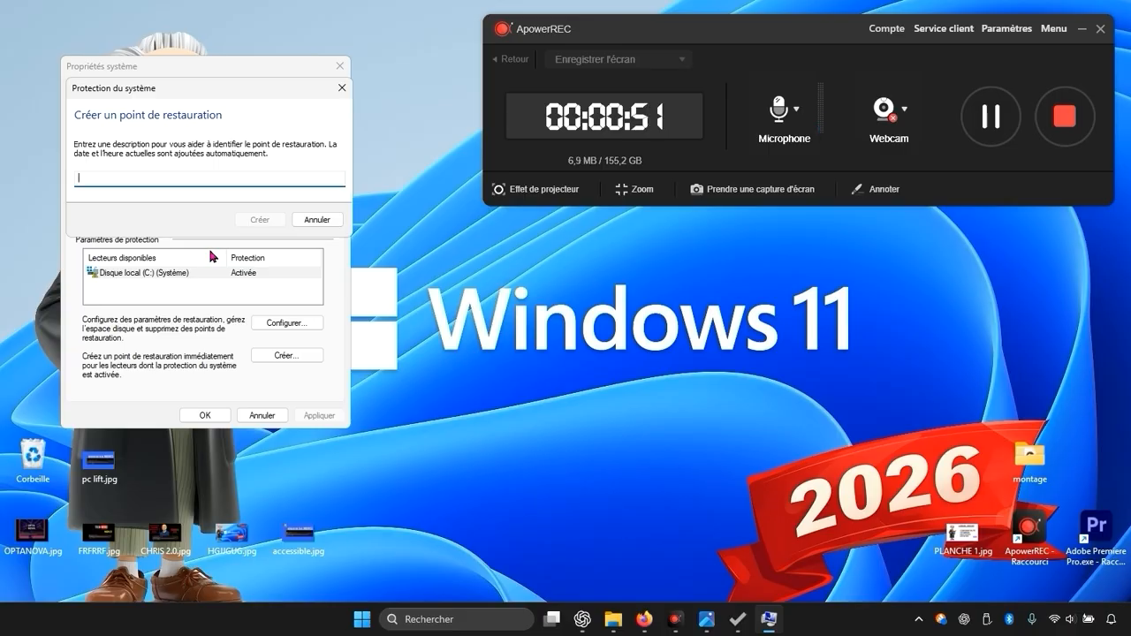
pyautogui.write('opr')
pyautogui.press('BackSpace')
pyautogui.write('t')
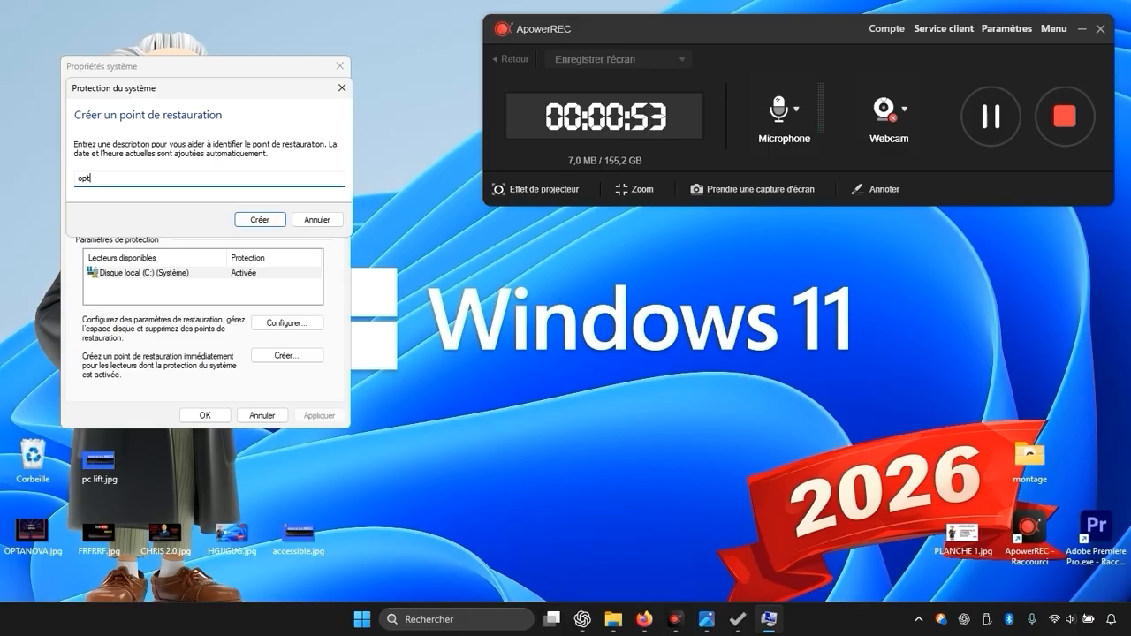
pyautogui.write('imizer')
pyautogui.click(258, 219)
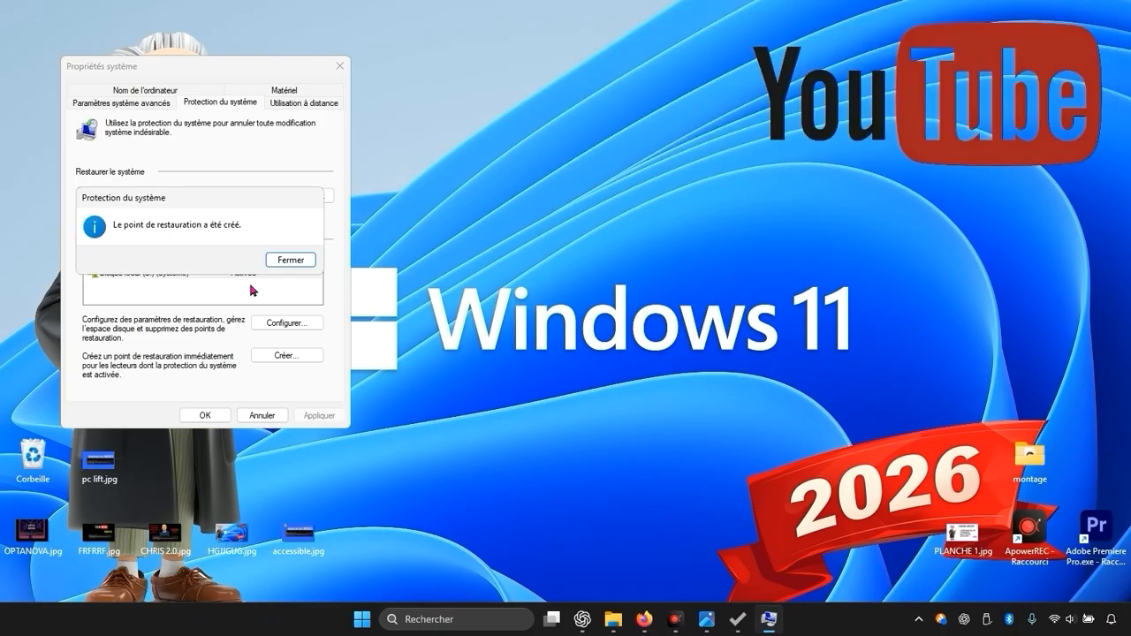
pyautogui.click(285, 260)
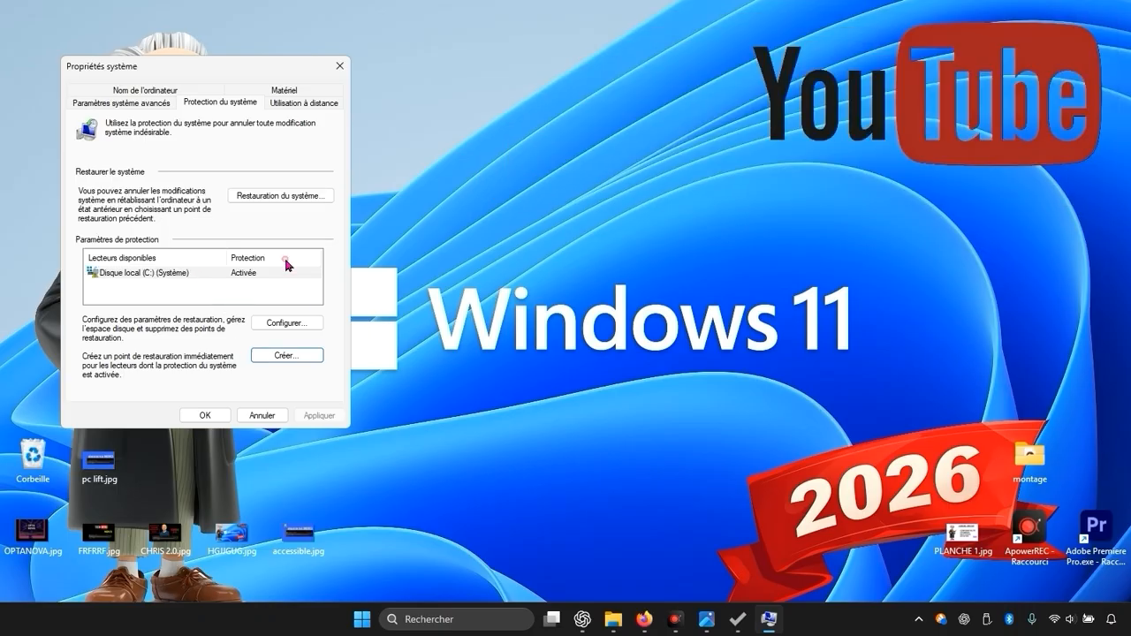
pyautogui.click(225, 417)
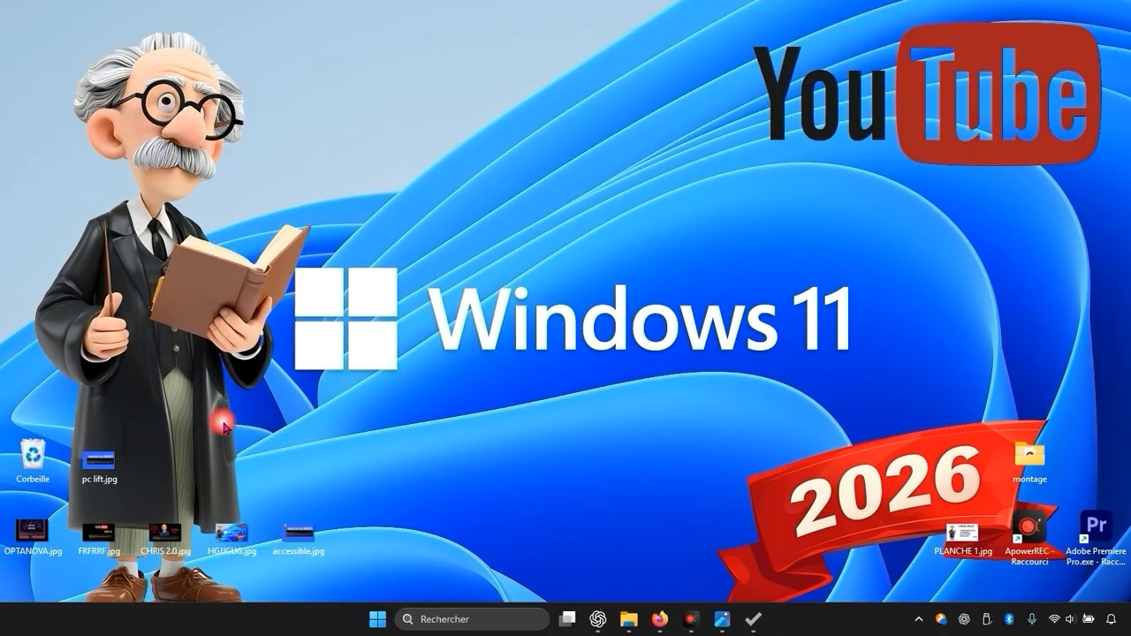
# Switch back to Optimizer and enable the performance tweaks (Activer les Tweaks de Performance)
pyautogui.click(749, 620)
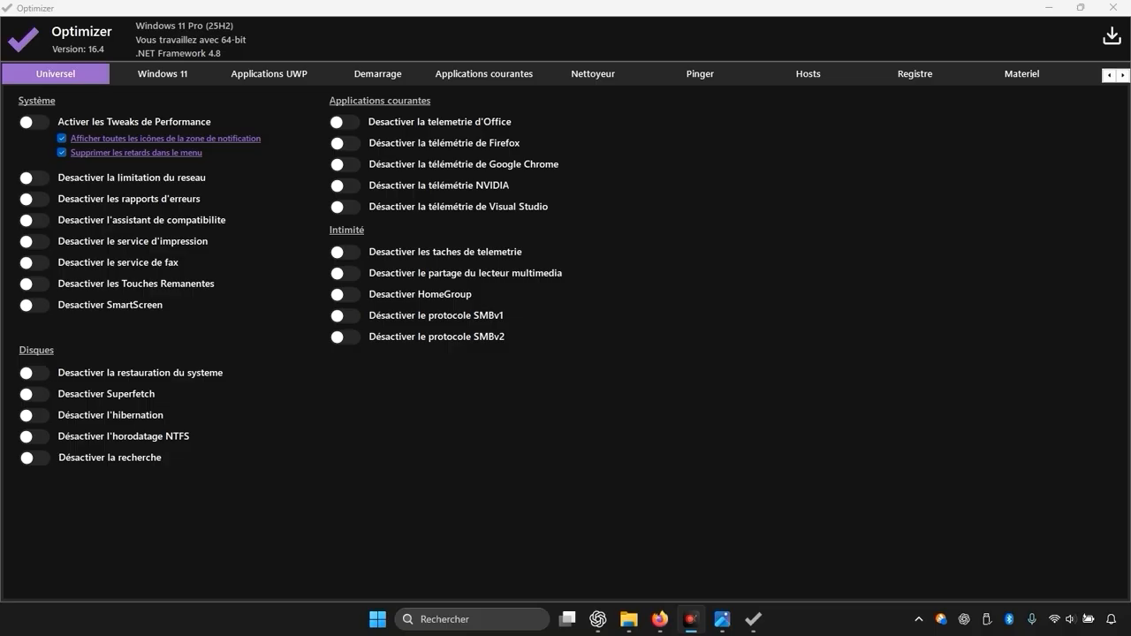
pyautogui.click(32, 121)
pyautogui.click(32, 121)
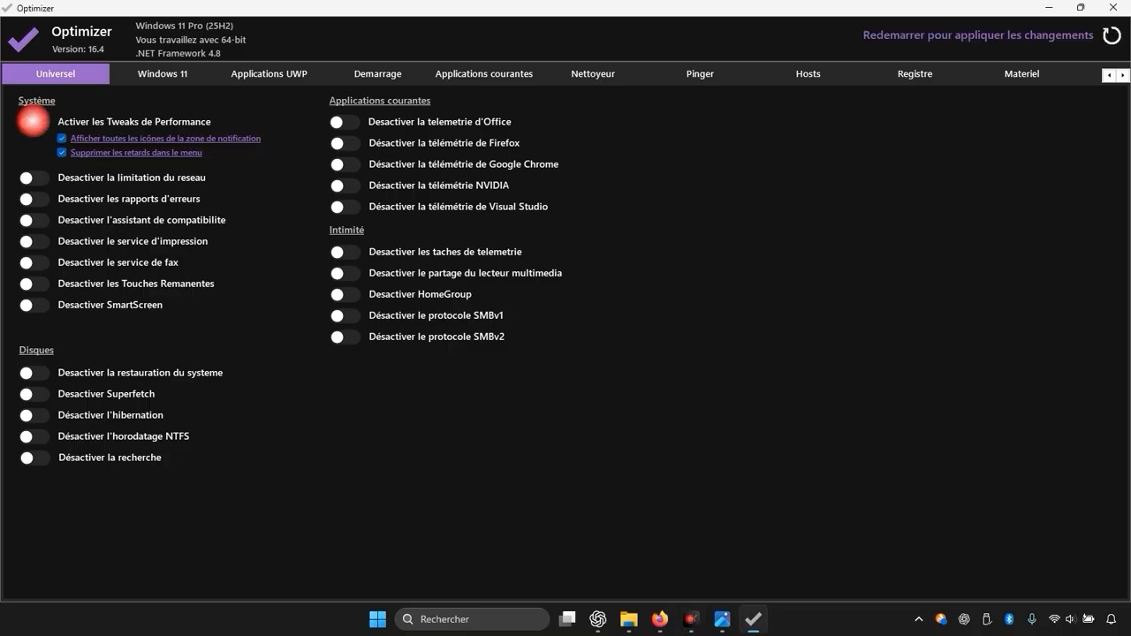
pyautogui.click(33, 121)
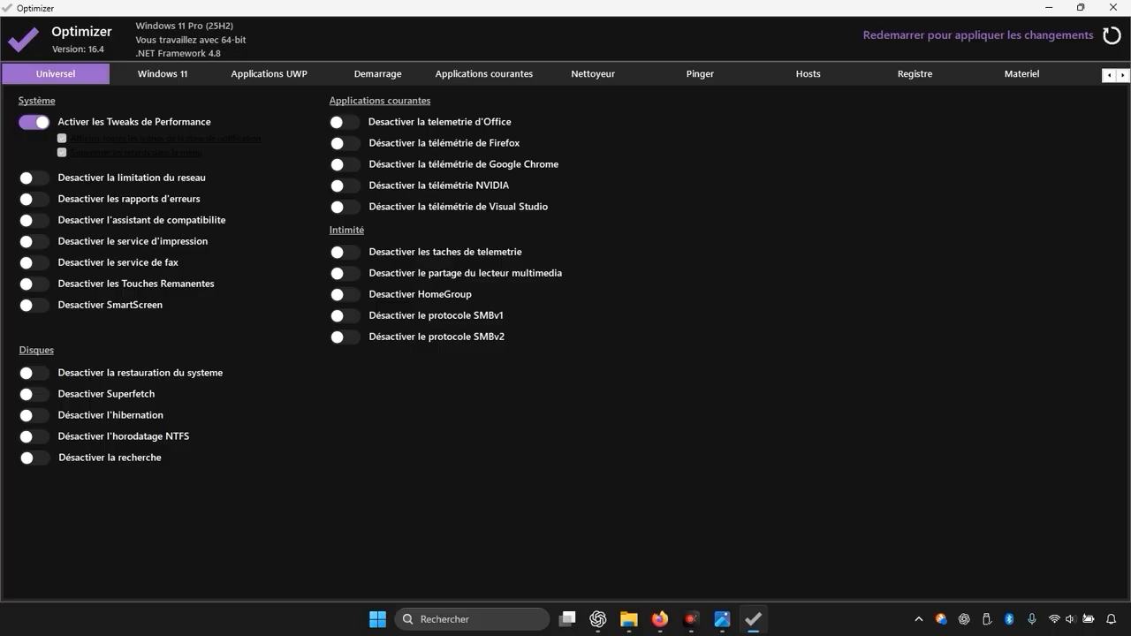
# Turn on the options that disable network limitation, error reports, the compatibility assistant, the fax service, Touches Remanentes and Superfetch
pyautogui.click(33, 177)
pyautogui.click(33, 199)
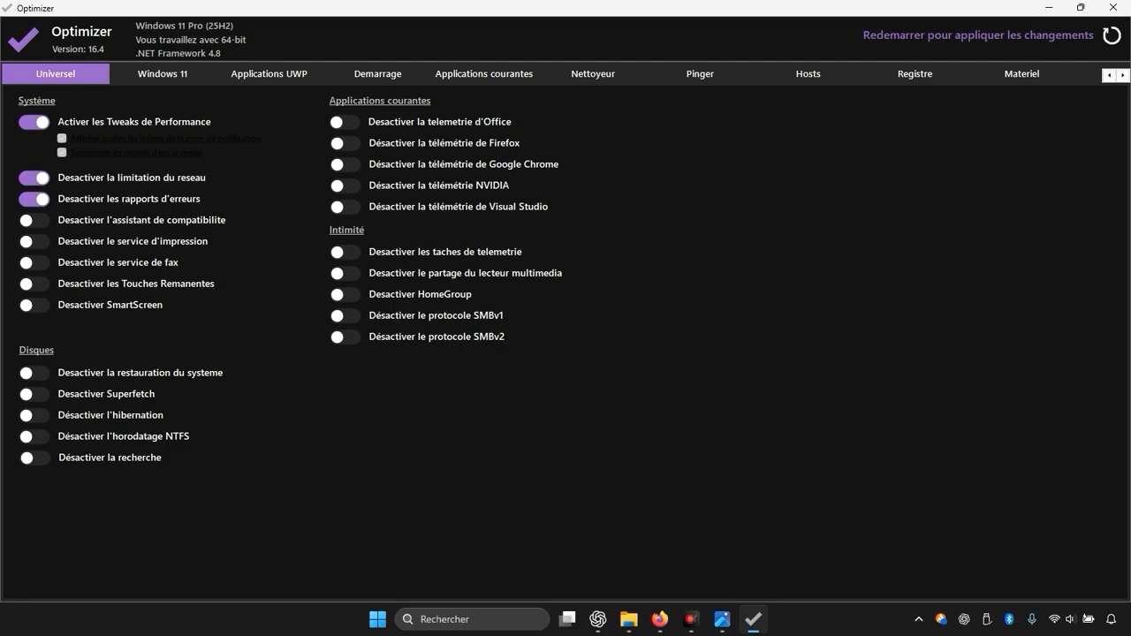
pyautogui.click(35, 220)
pyautogui.click(35, 262)
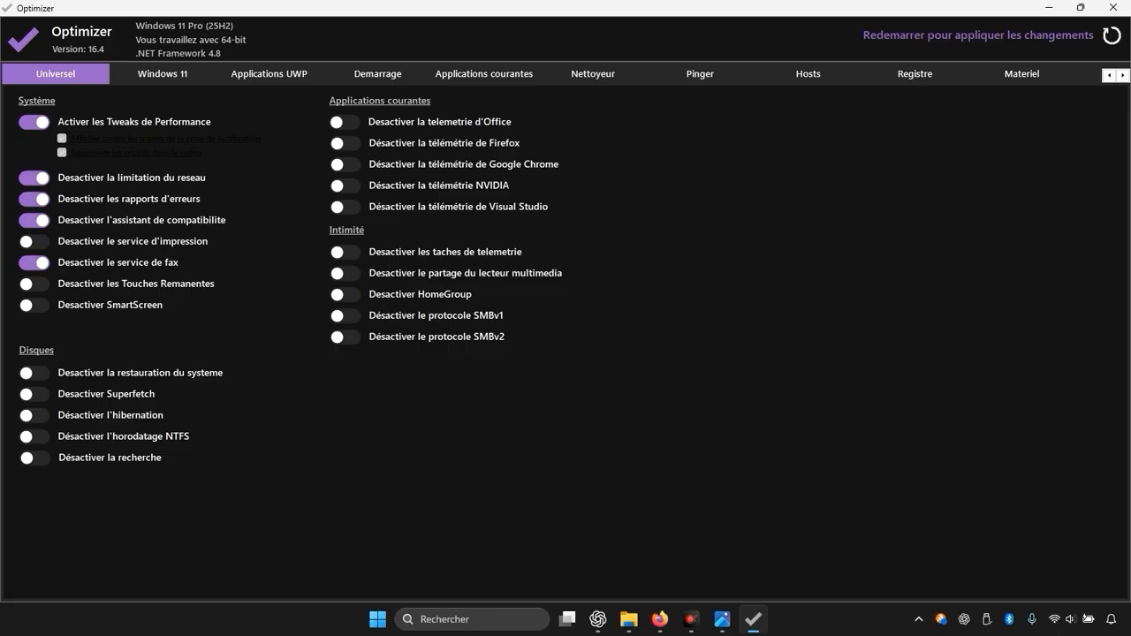
pyautogui.click(36, 284)
pyautogui.click(34, 394)
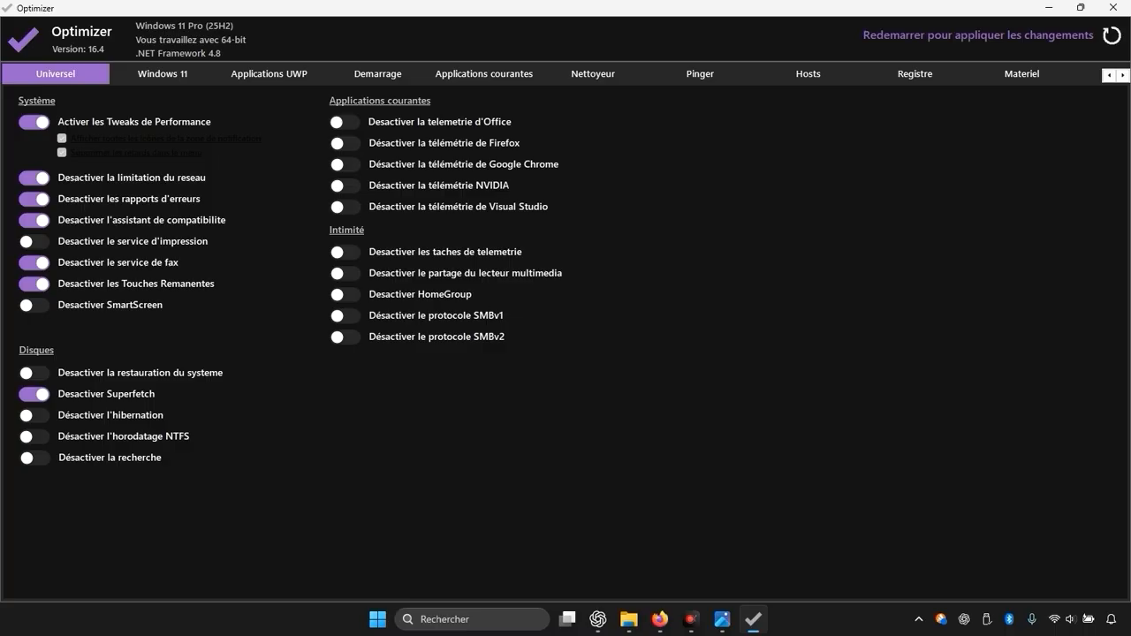
# Turn on the options that disable telemetry for Office, Firefox, Google Chrome, NVIDIA and Visual Studio
pyautogui.click(343, 124)
pyautogui.click(343, 143)
pyautogui.click(346, 166)
pyautogui.click(347, 208)
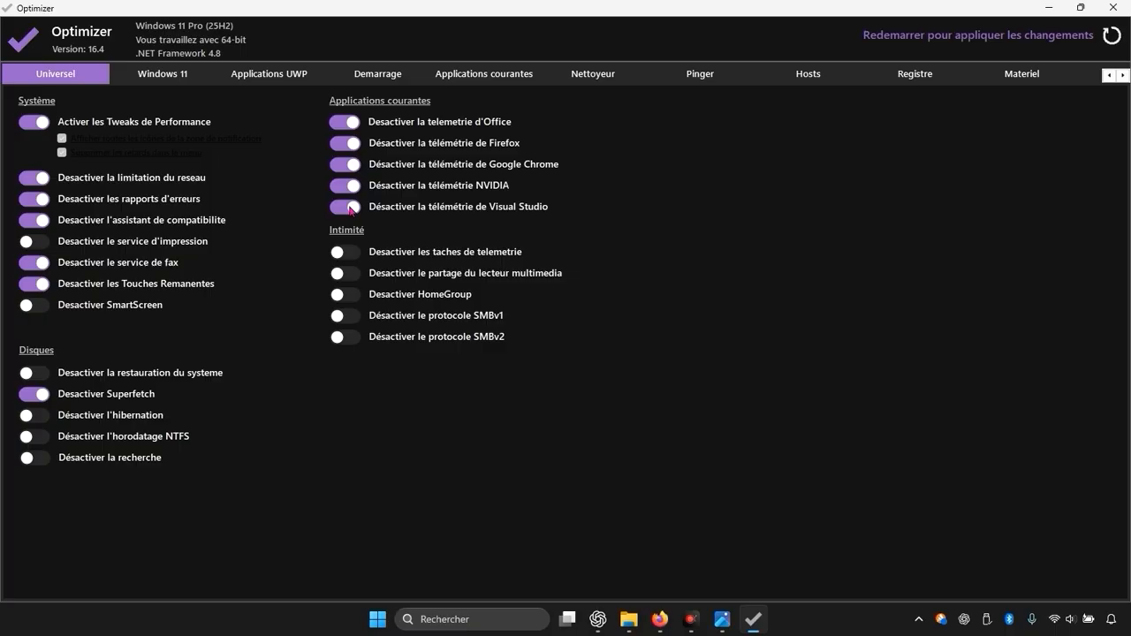
# Turn on the privacy options that disable telemetry tasks, HomeGroup and the SMBv1 protocol
pyautogui.click(350, 265)
pyautogui.click(350, 260)
pyautogui.click(361, 262)
pyautogui.click(352, 298)
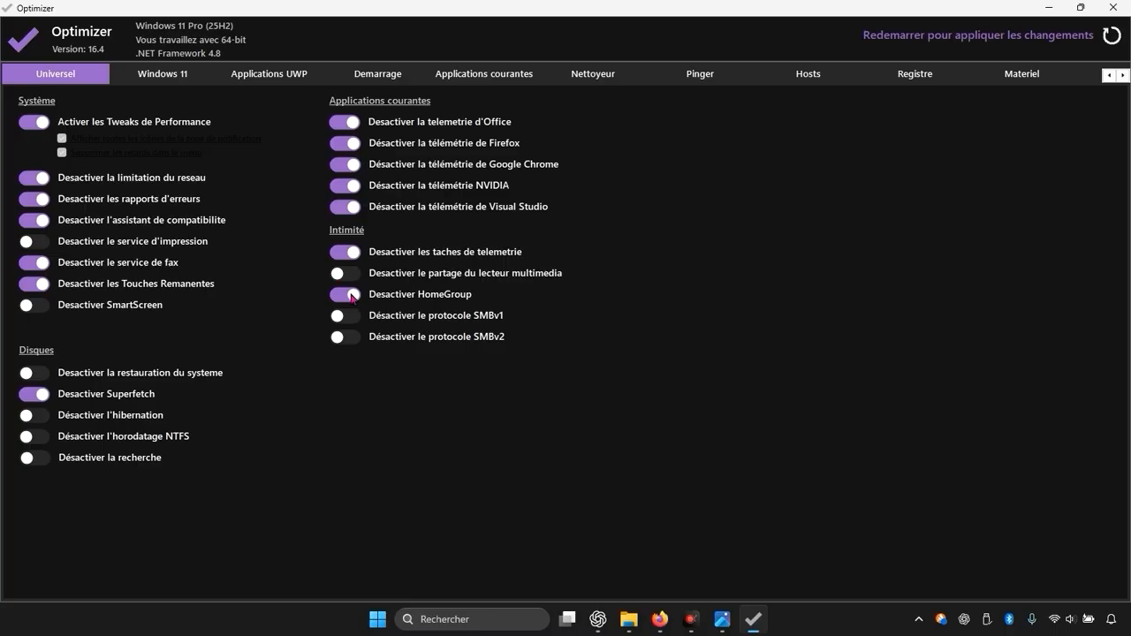
pyautogui.click(353, 320)
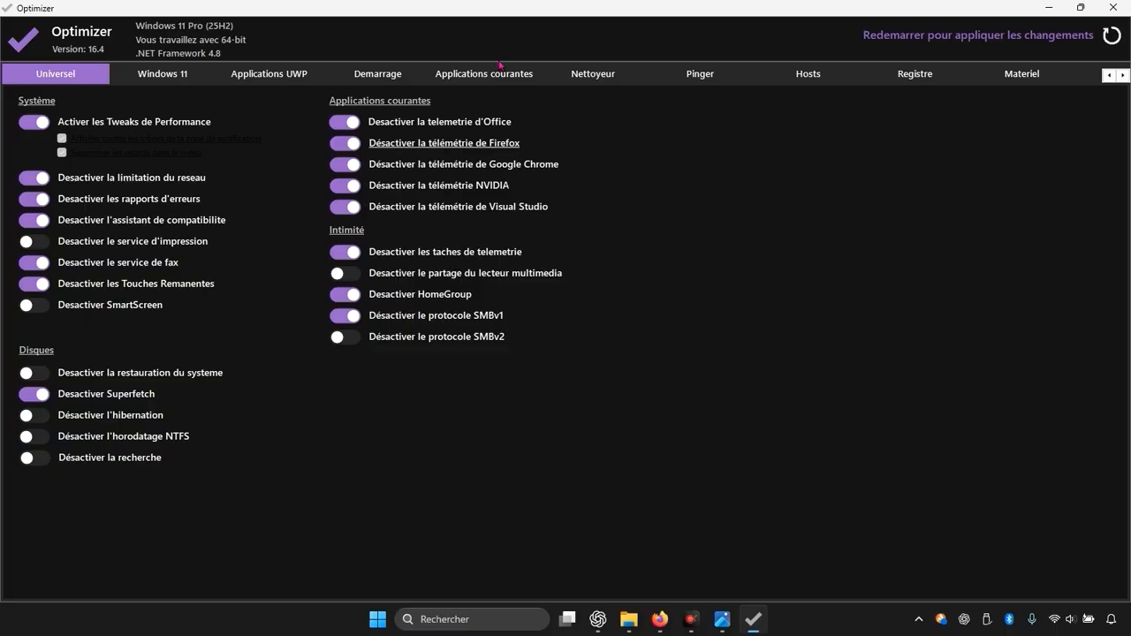
# In the cleaner (Nettoyeur), select Windows temporary files, error reports and emptying the recycle bin
pyautogui.click(592, 76)
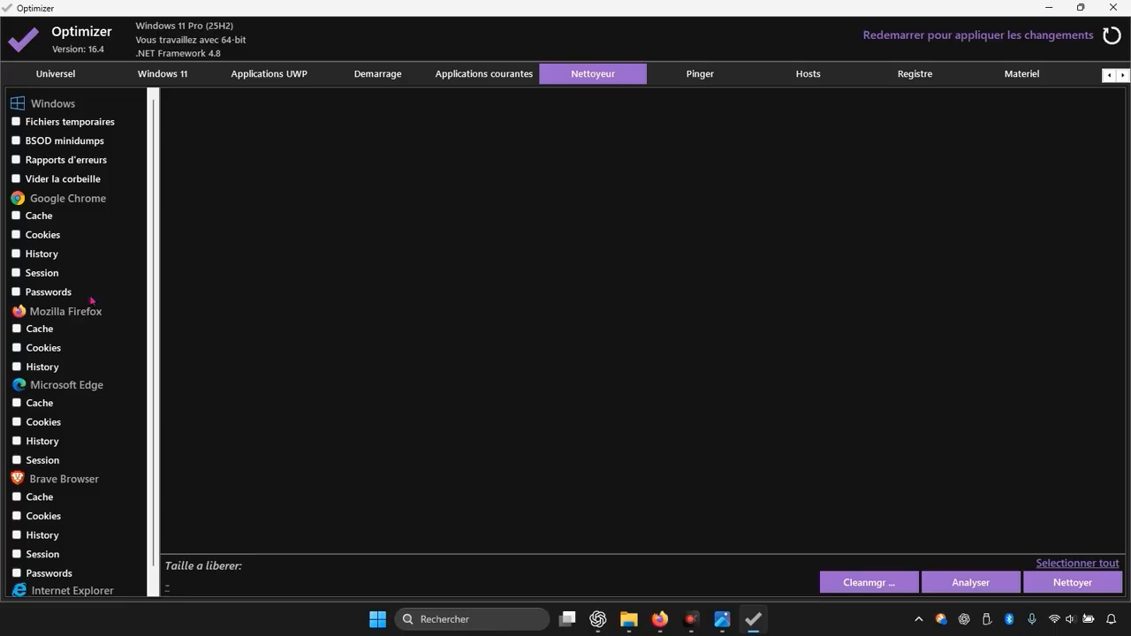
pyautogui.click(14, 124)
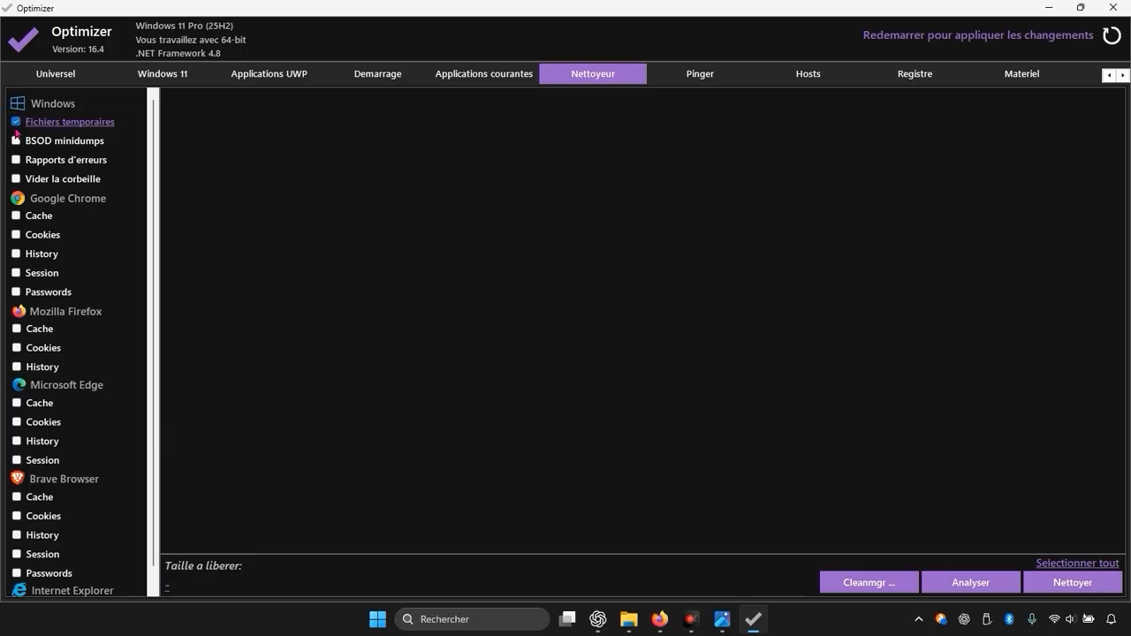
pyautogui.click(17, 160)
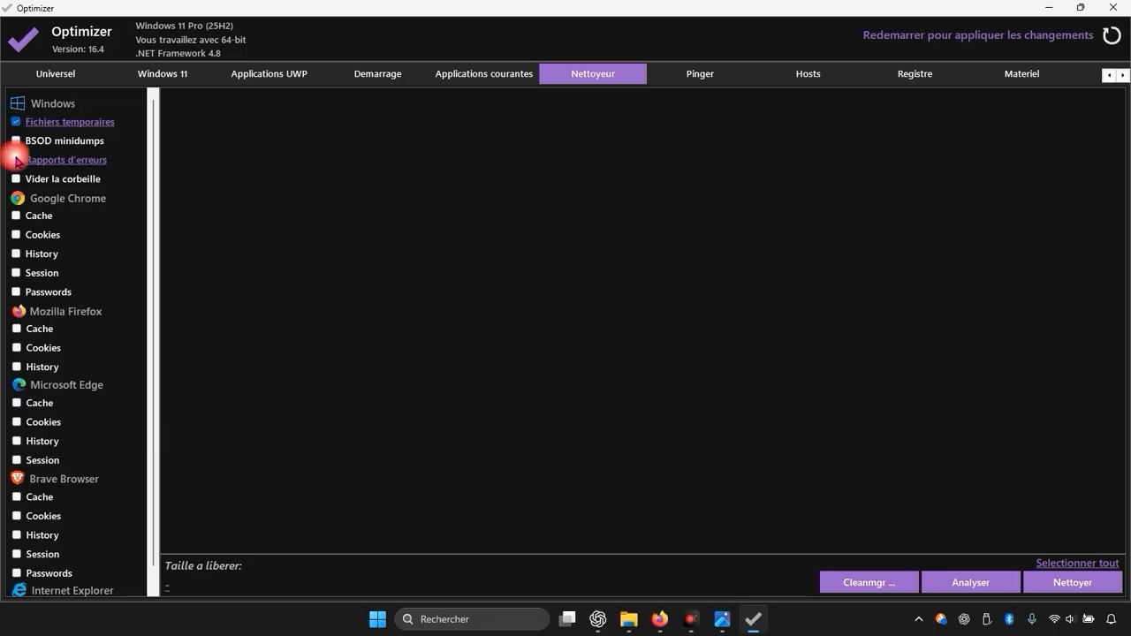
pyautogui.click(16, 177)
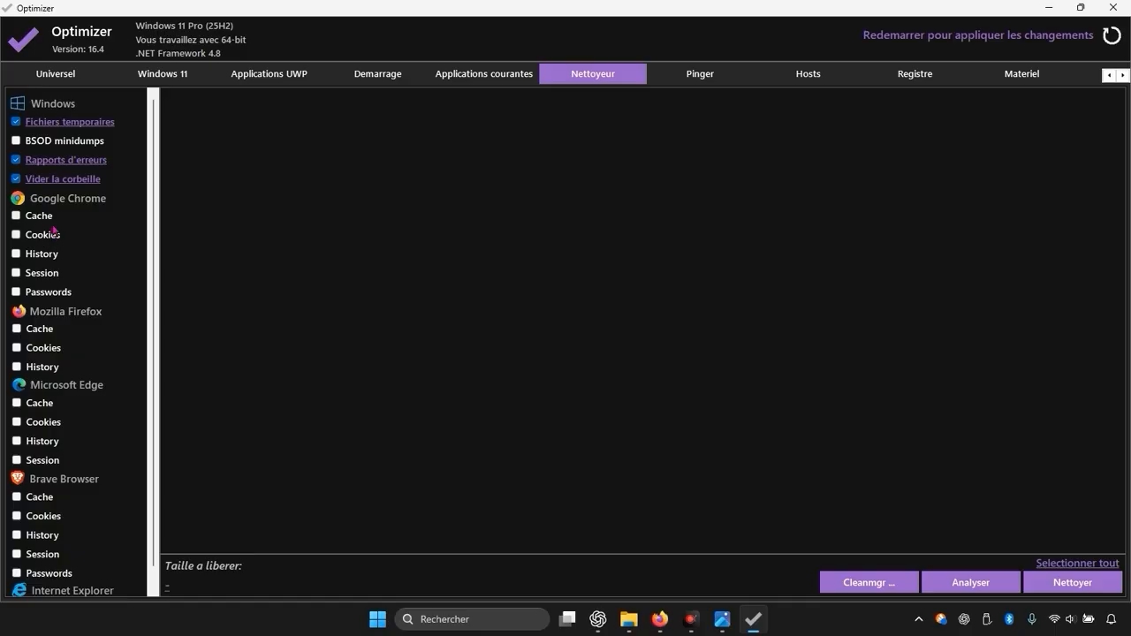
# Select the Google Chrome cache, history and session for cleaning
pyautogui.scroll(-1, 61, 311)
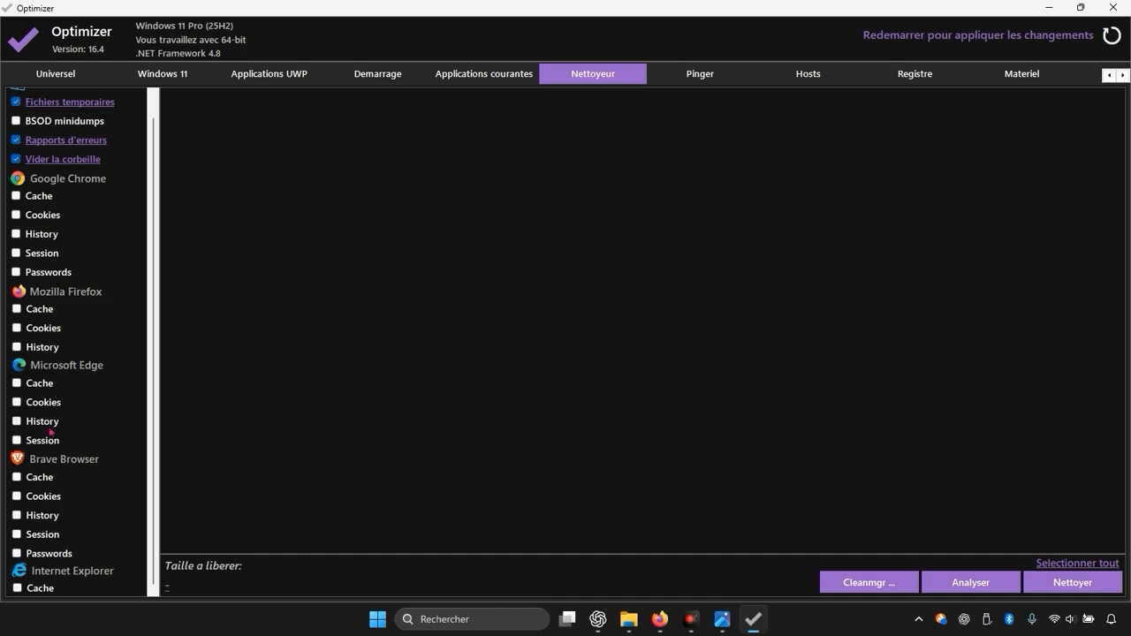
pyautogui.scroll(1, 75, 499)
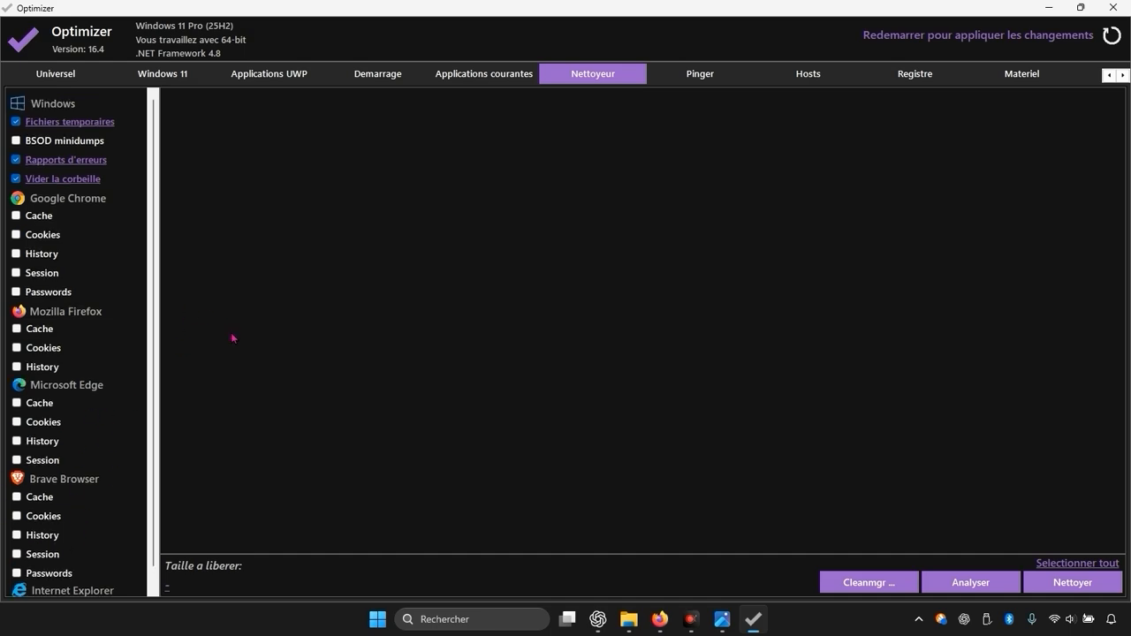
pyautogui.click(46, 218)
pyautogui.click(27, 255)
pyautogui.click(27, 274)
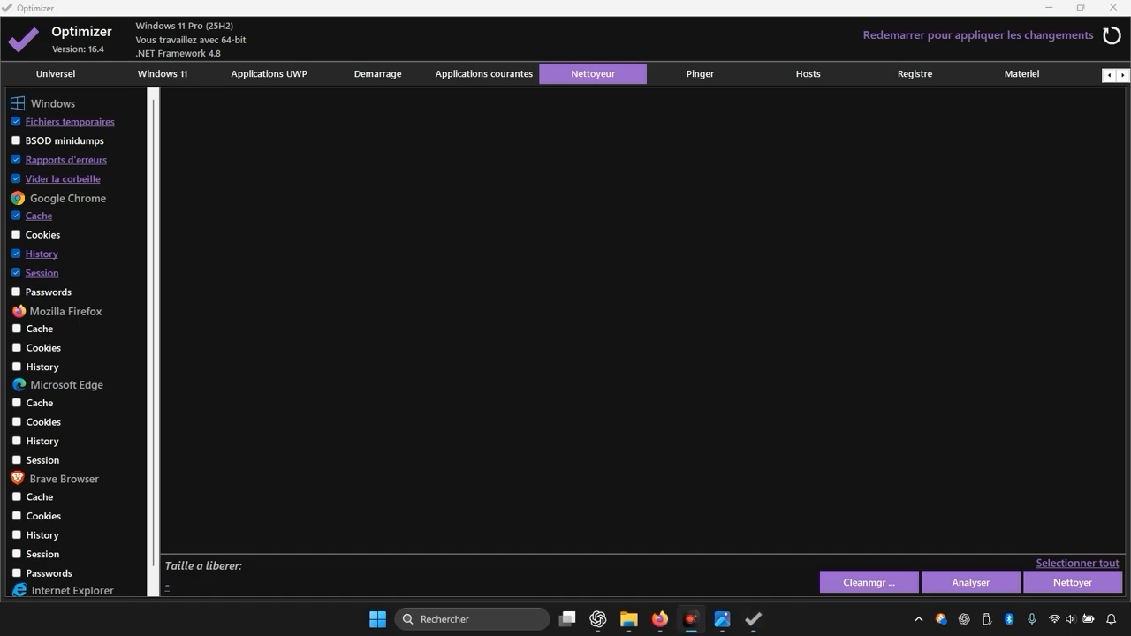
# Among the Windows 11 system options, disable My People, enable Long Paths, remove Cast to Device and restore the classic photo viewer
pyautogui.click(167, 74)
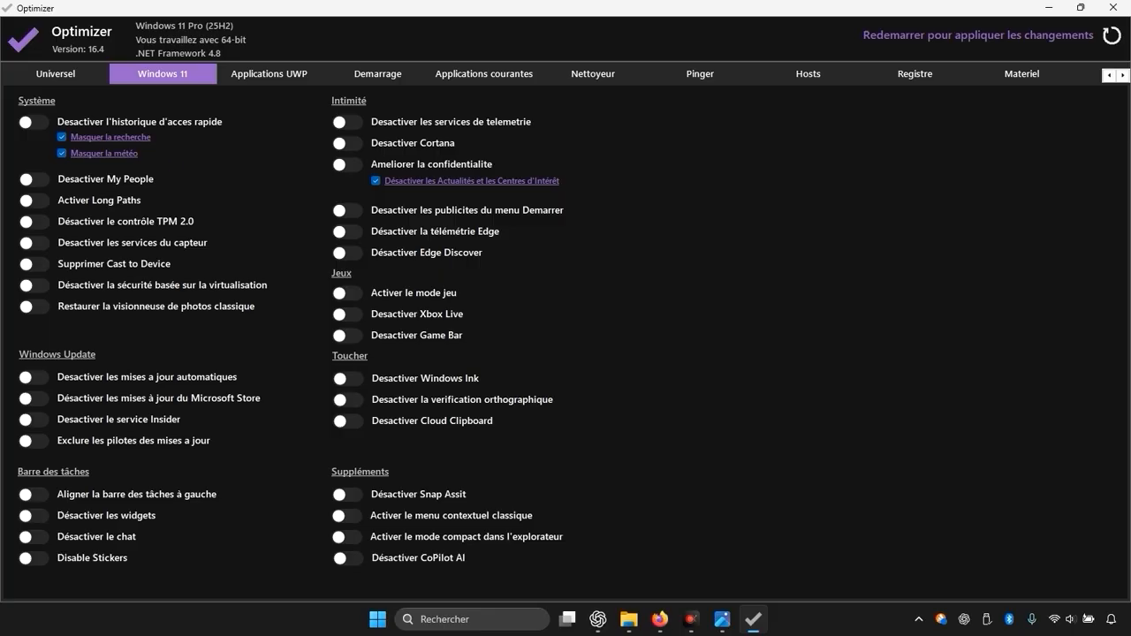
pyautogui.click(685, 610)
pyautogui.click(687, 614)
pyautogui.click(34, 179)
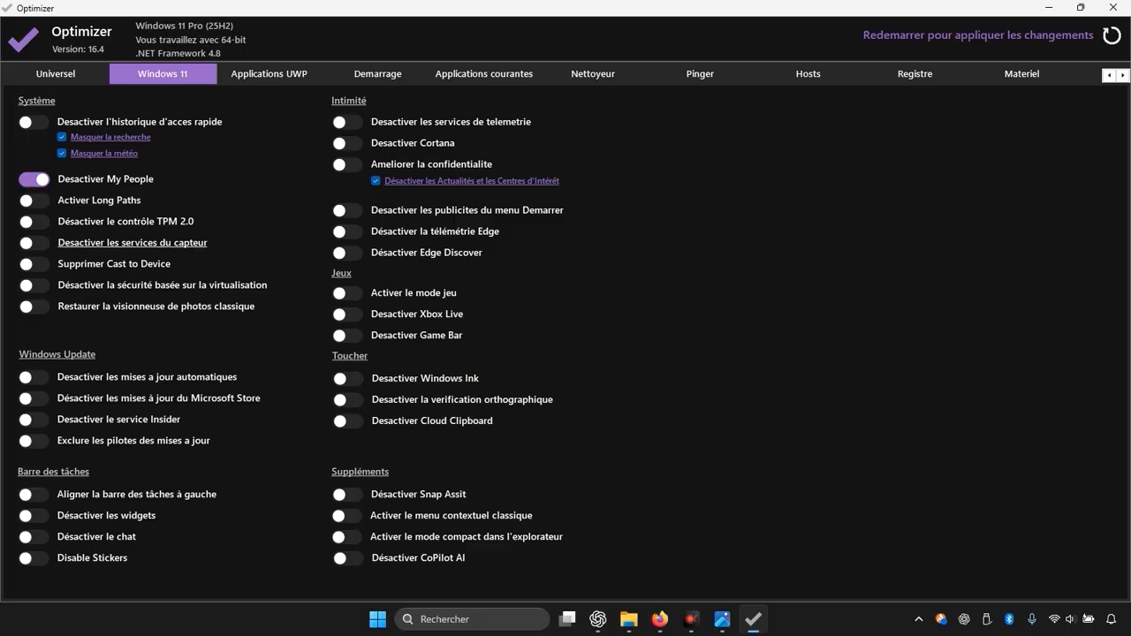
pyautogui.click(34, 200)
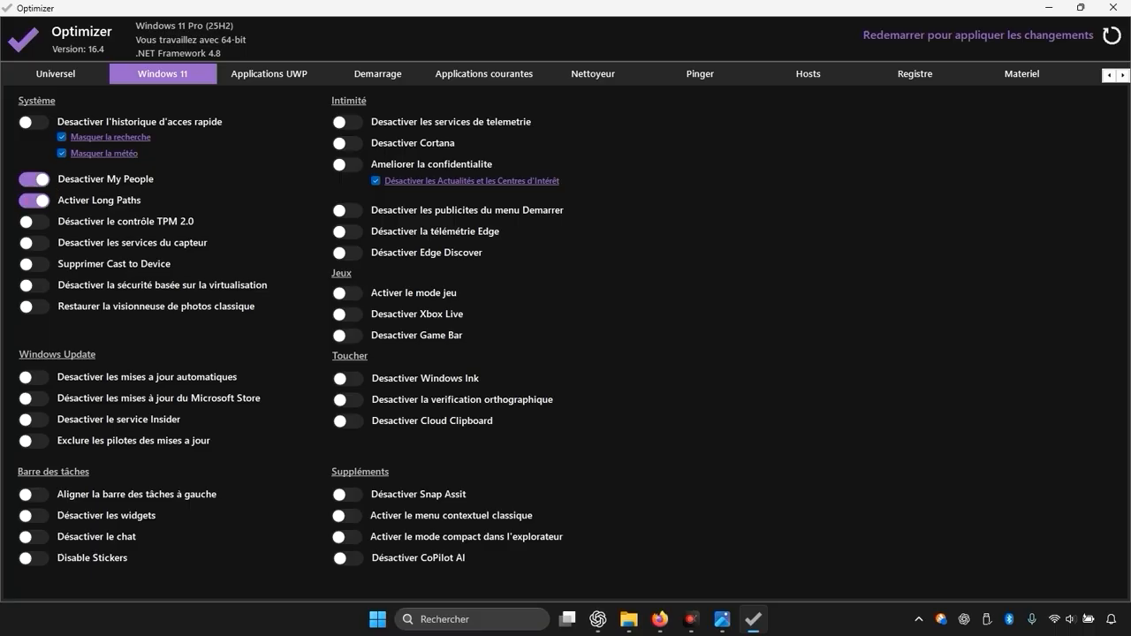
pyautogui.click(43, 264)
pyautogui.click(37, 307)
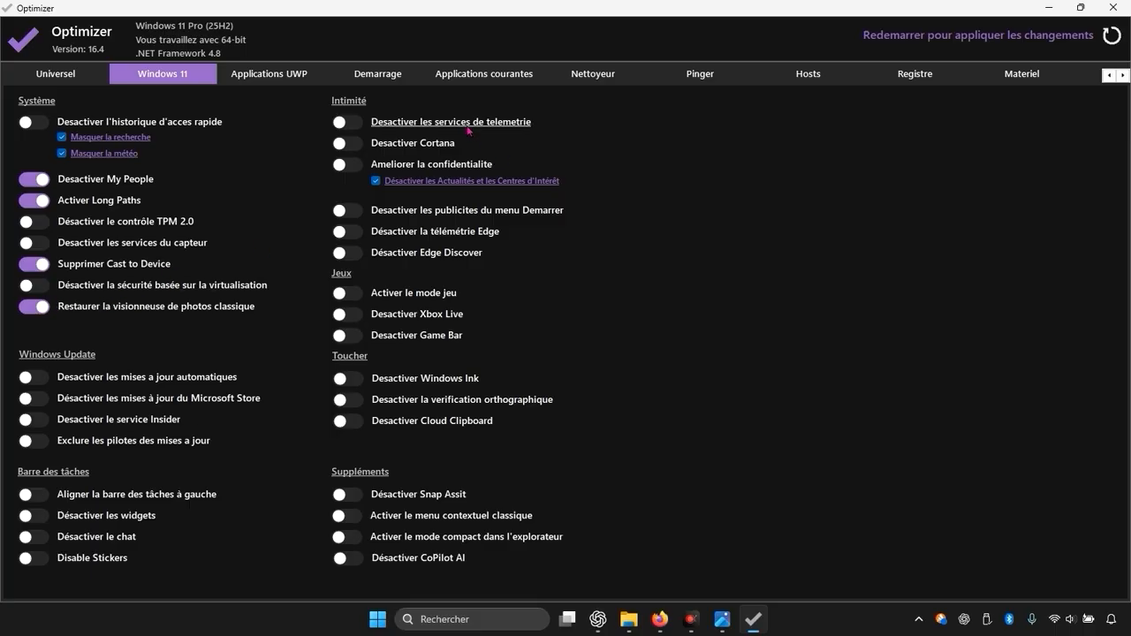
# Disable telemetry services, Cortana, Start menu ads, Edge telemetry and Edge Discover, and turn on the improved privacy option (Ameliorer la confidentialite)
pyautogui.click(358, 124)
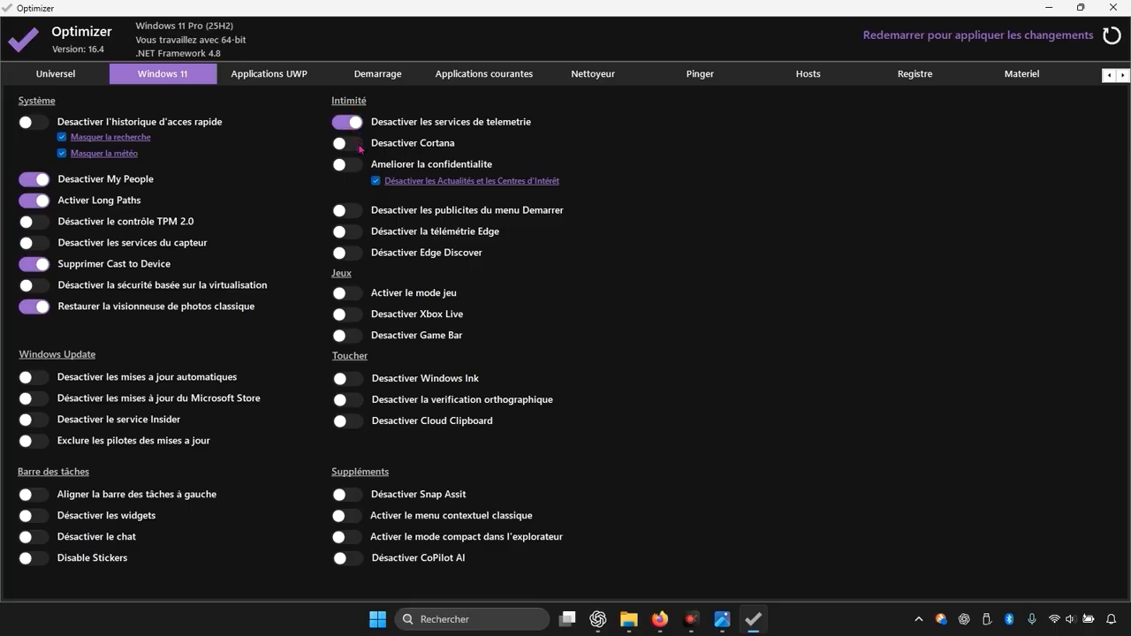
pyautogui.click(360, 147)
pyautogui.click(361, 171)
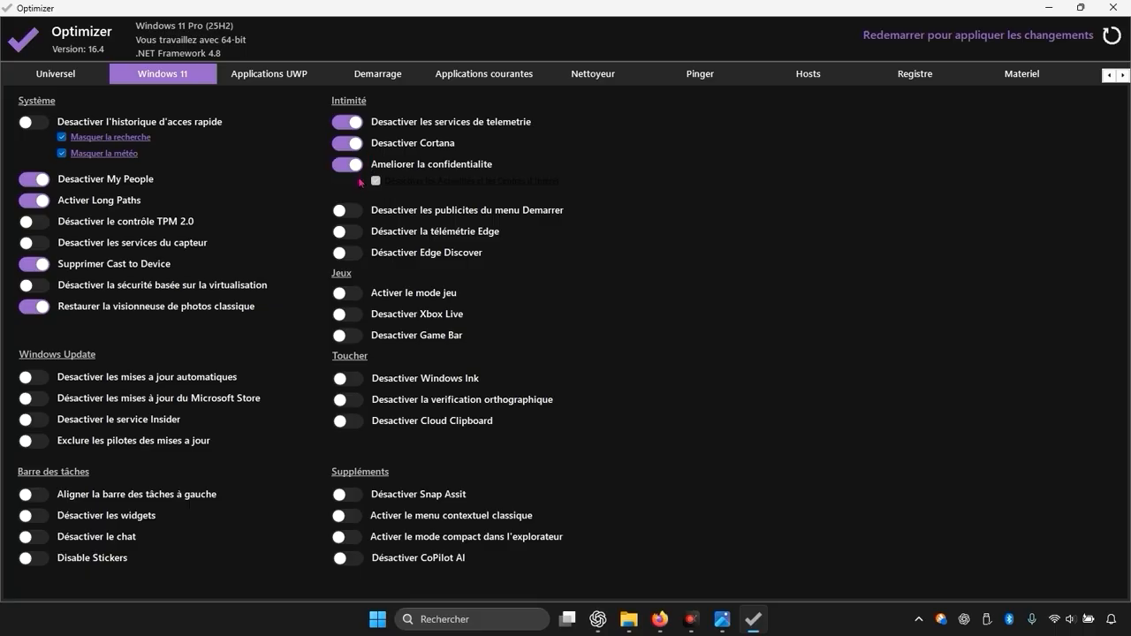
pyautogui.click(357, 214)
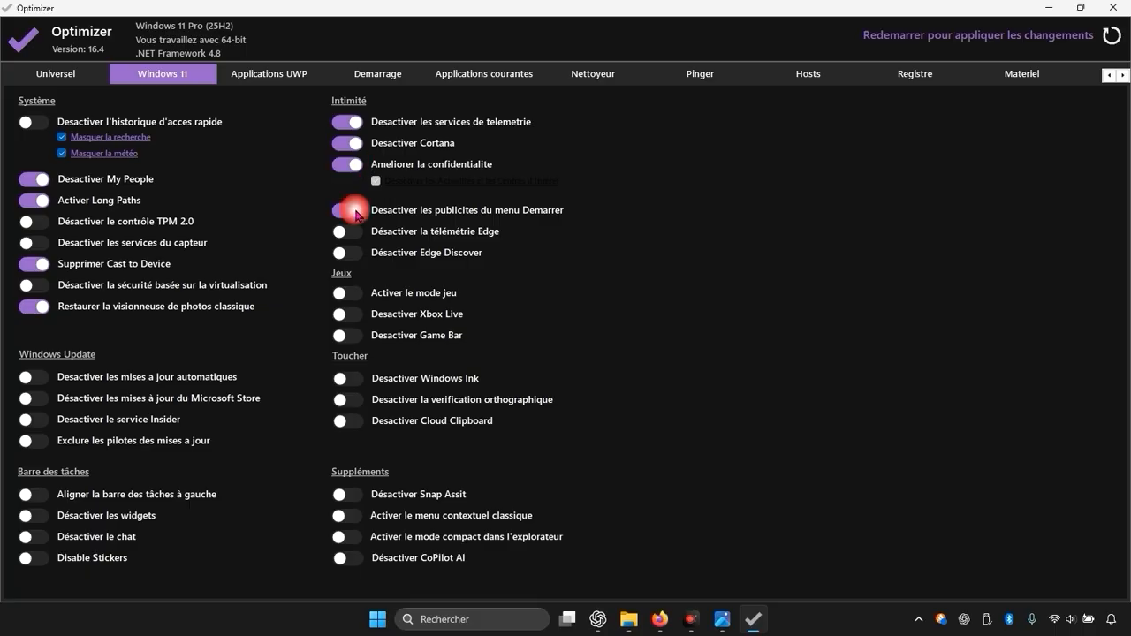
pyautogui.click(357, 233)
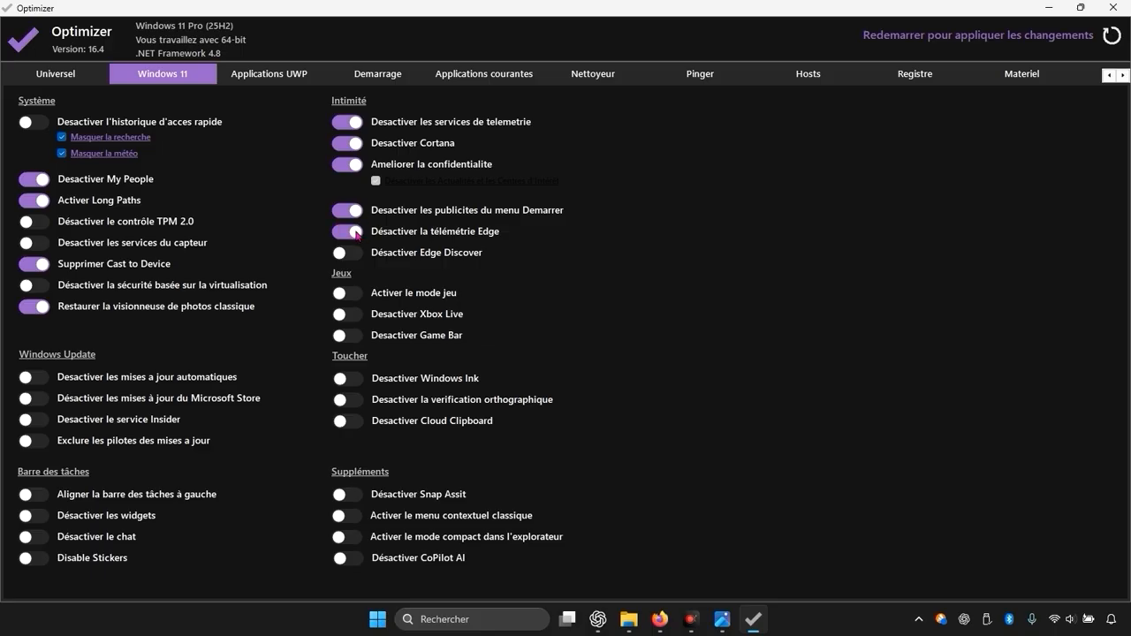
pyautogui.click(356, 255)
# Enable game mode and disable Xbox Live and Game Bar in the Windows 11 gaming options
pyautogui.click(352, 297)
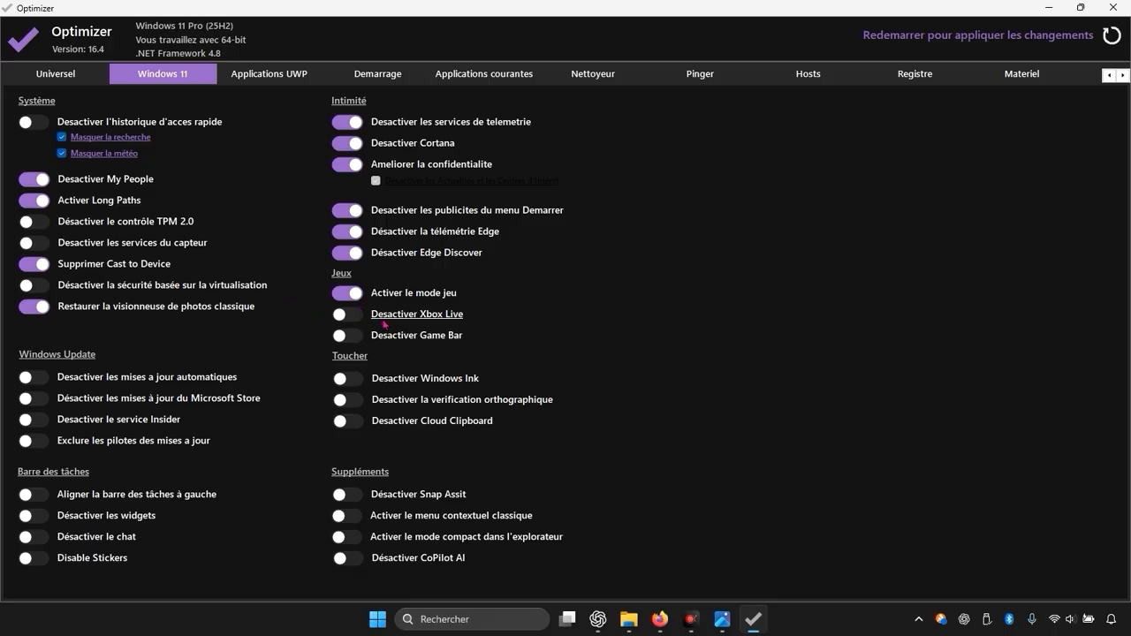
pyautogui.click(360, 317)
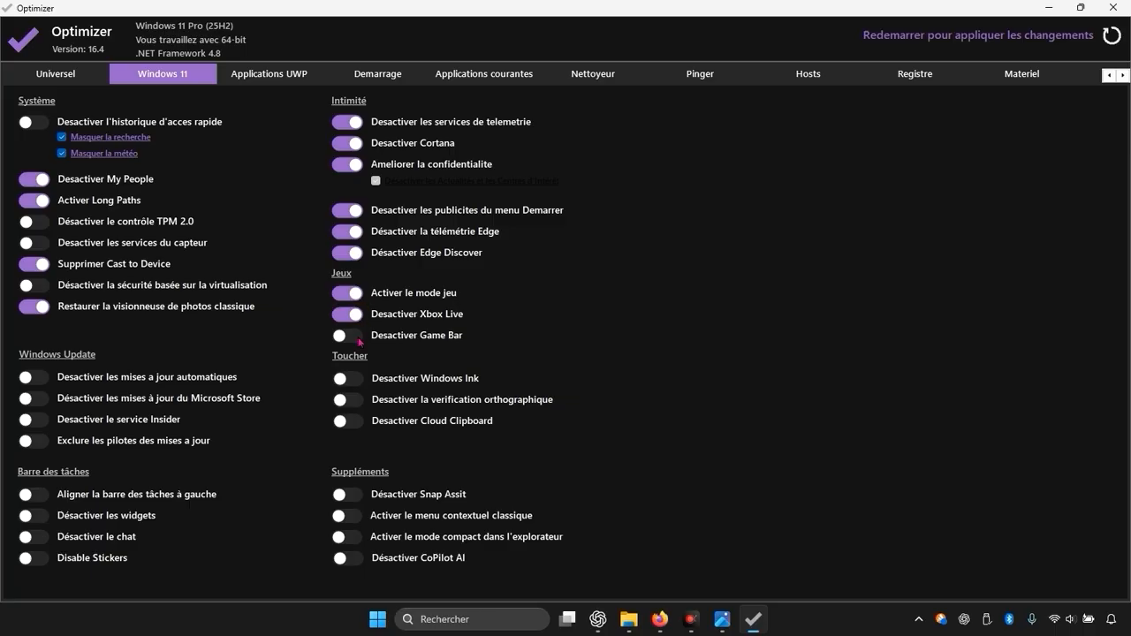
pyautogui.click(350, 336)
# Disable the taskbar widgets, chat and stickers, continuing past the application error
pyautogui.click(46, 519)
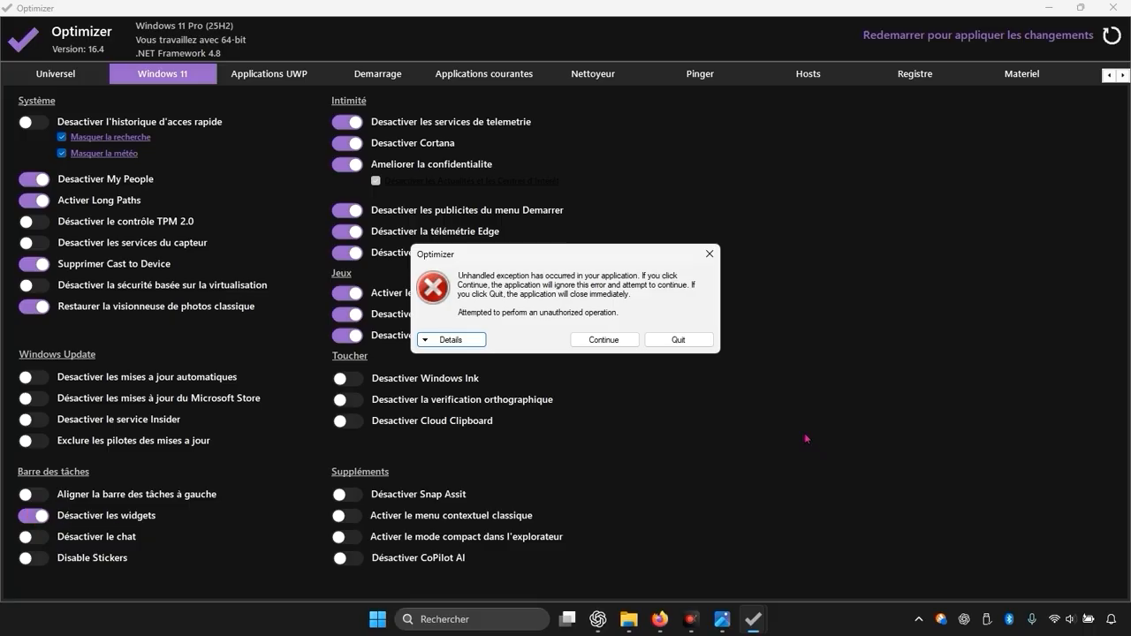
pyautogui.click(630, 345)
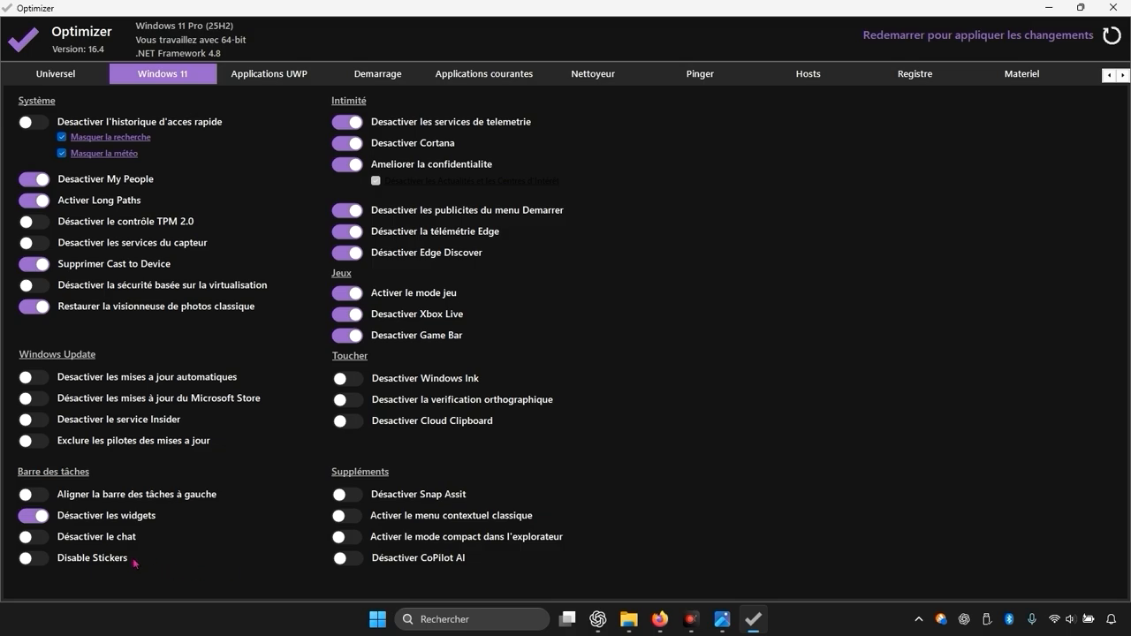
pyautogui.click(35, 537)
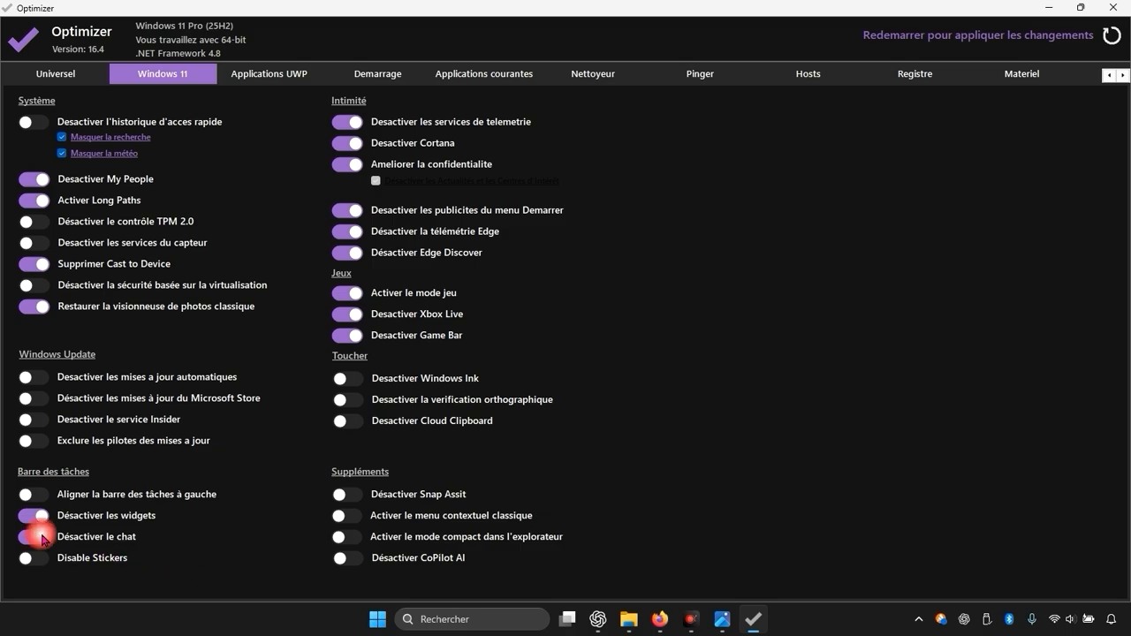
pyautogui.click(38, 561)
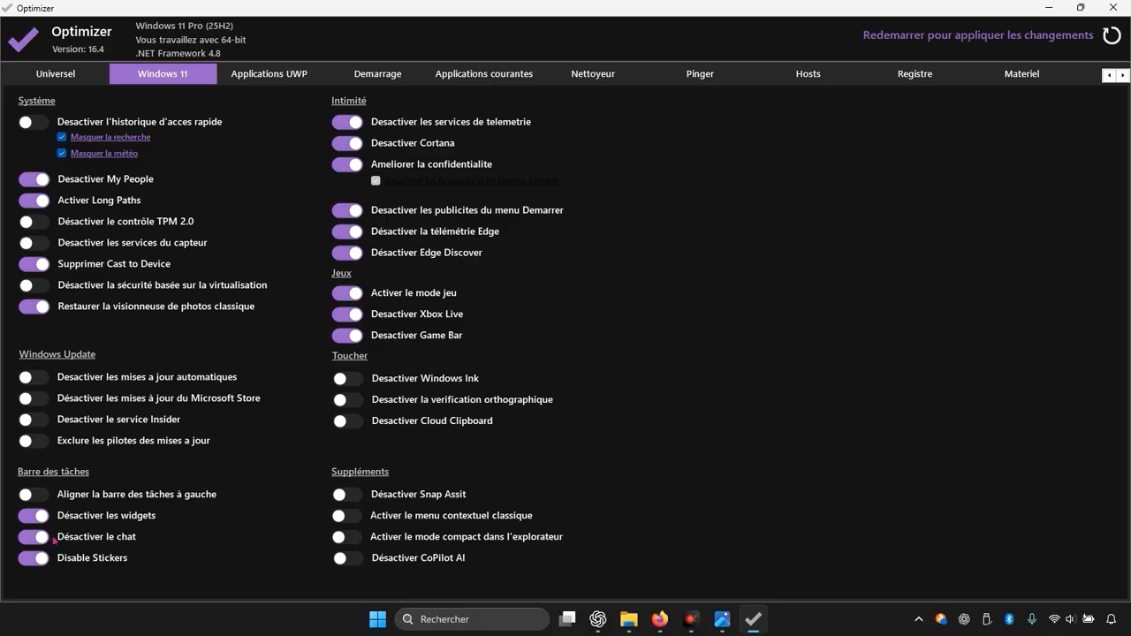
# Enable the classic context menu and the Explorer compact mode, and disable CoPilot AI
pyautogui.click(351, 521)
pyautogui.click(356, 538)
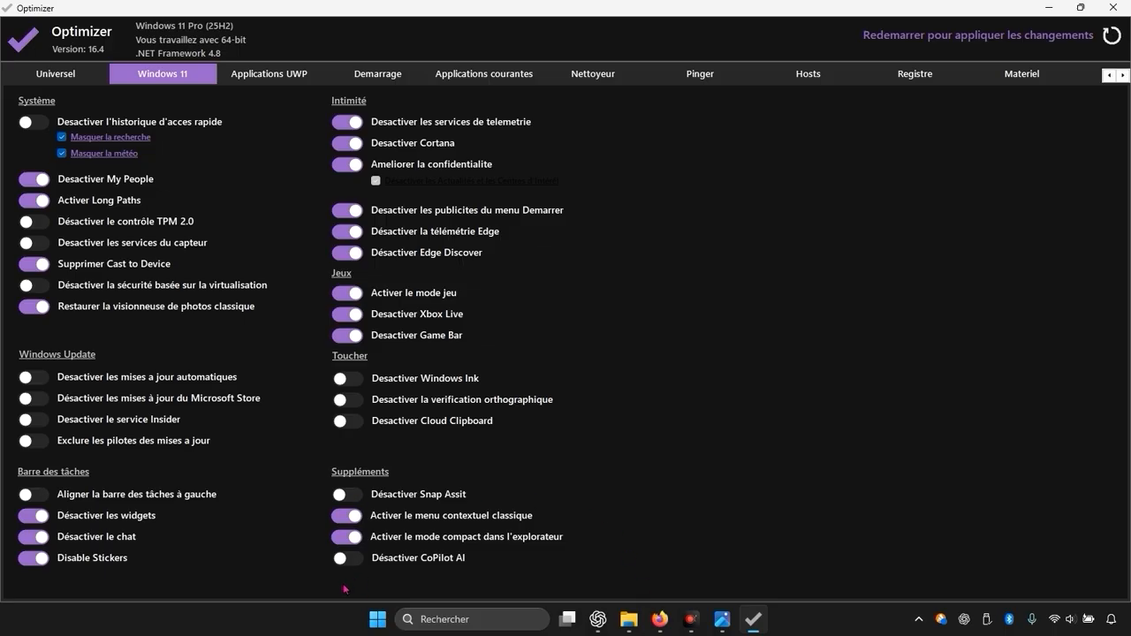
pyautogui.click(345, 558)
# Select WingetUI, Opera Browser Assistant and Lively in the list of startup items (Demarrage)
pyautogui.click(395, 78)
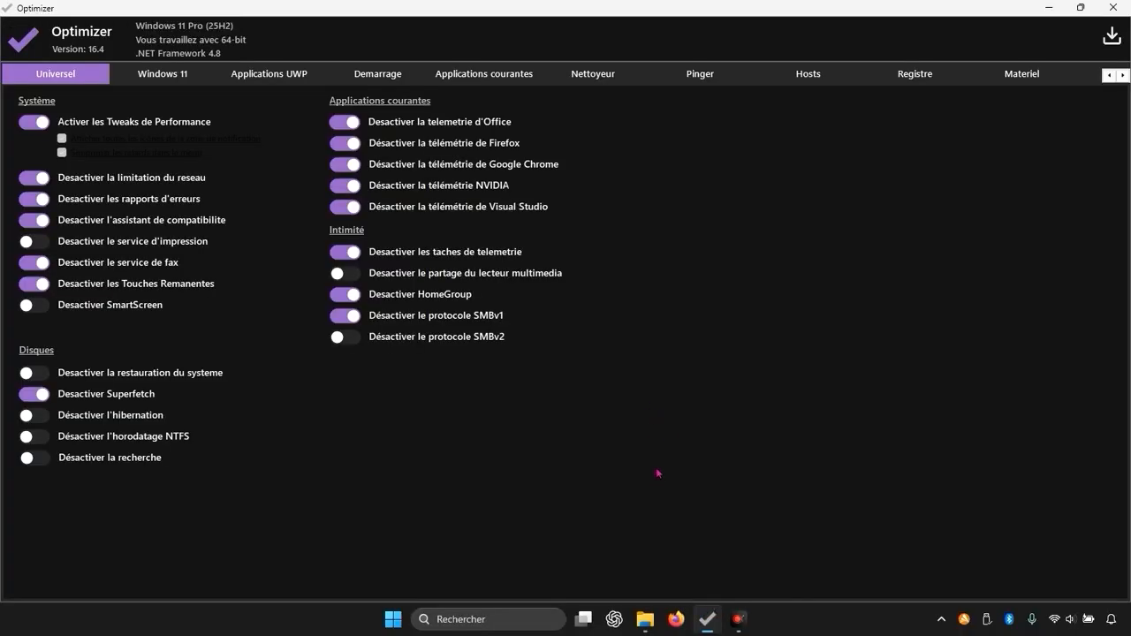
pyautogui.click(393, 79)
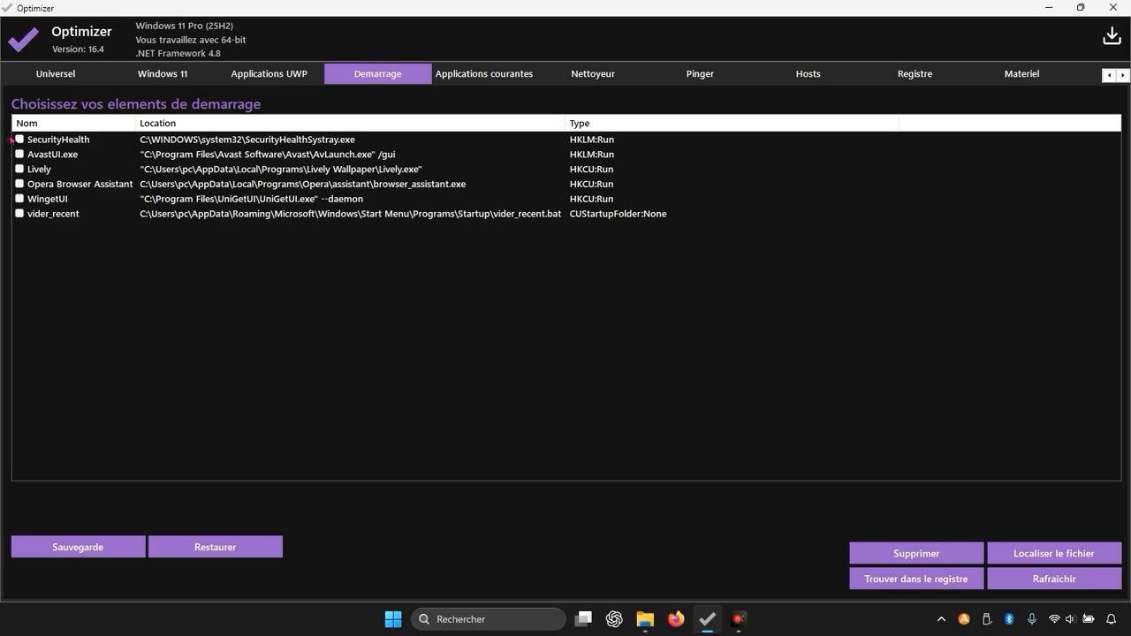
pyautogui.click(19, 199)
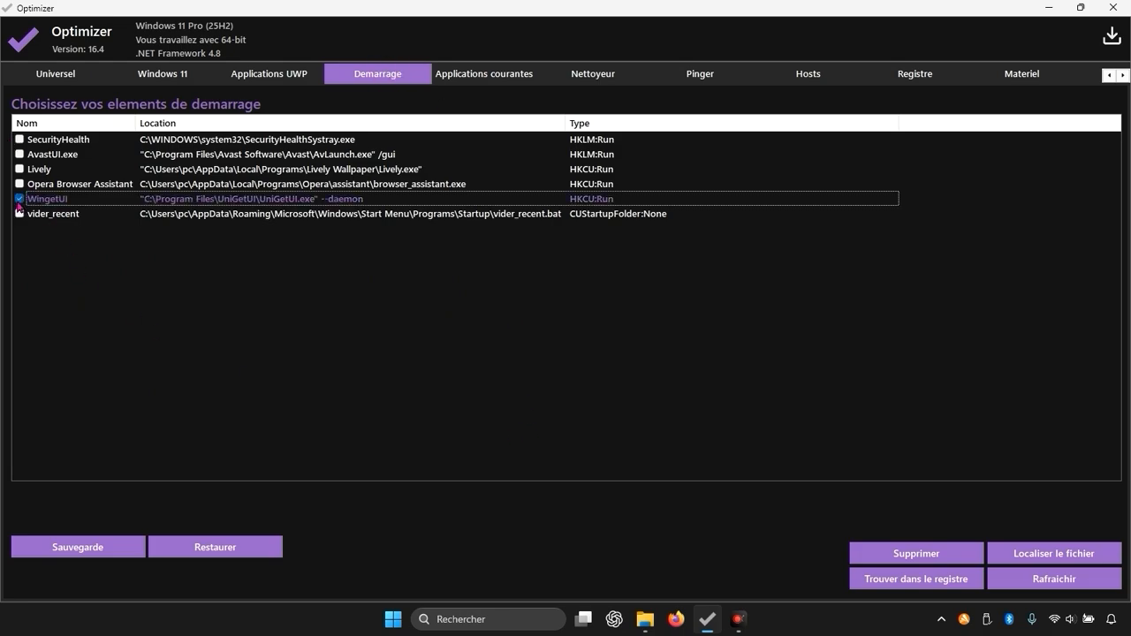
pyautogui.click(20, 184)
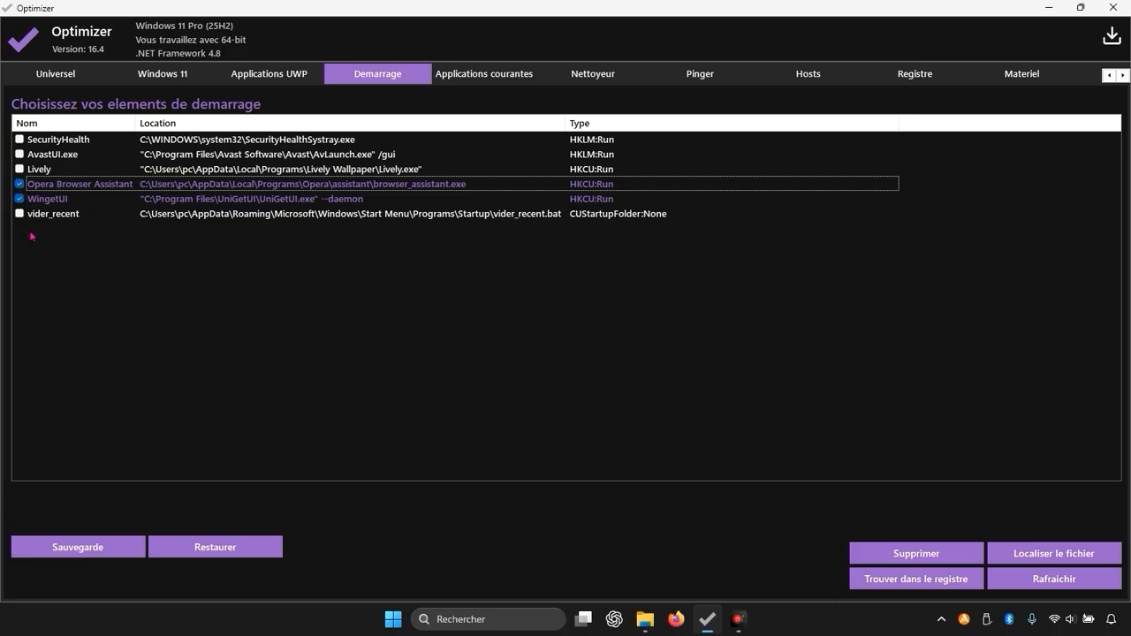
pyautogui.click(19, 170)
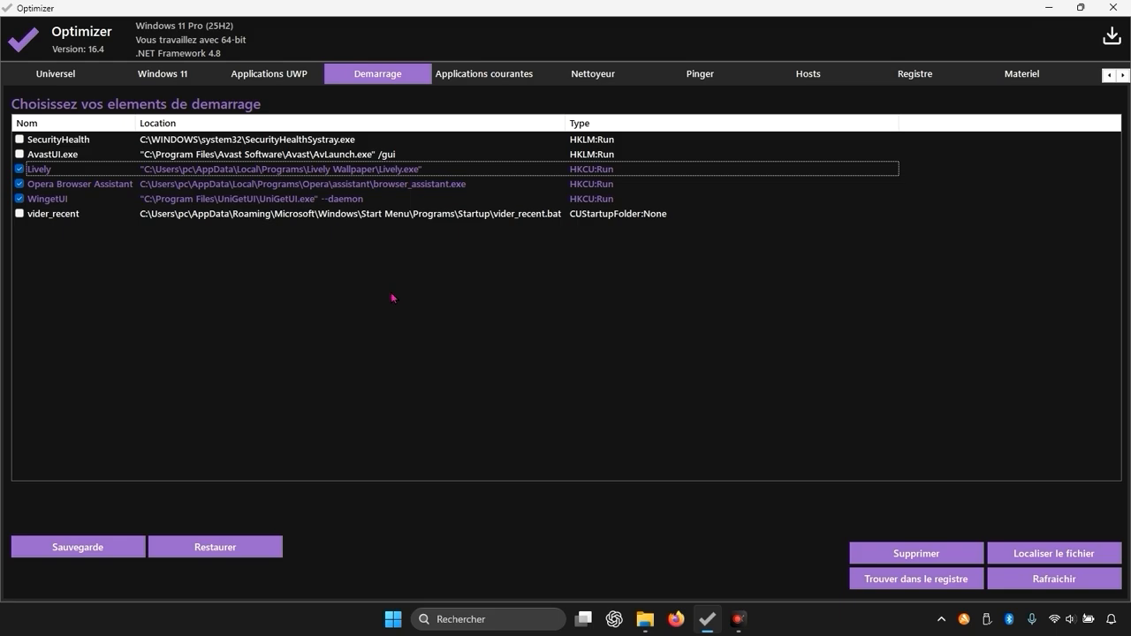
# View the common registry problem fixes (Registre) and minimize the Optimizer window
pyautogui.click(927, 71)
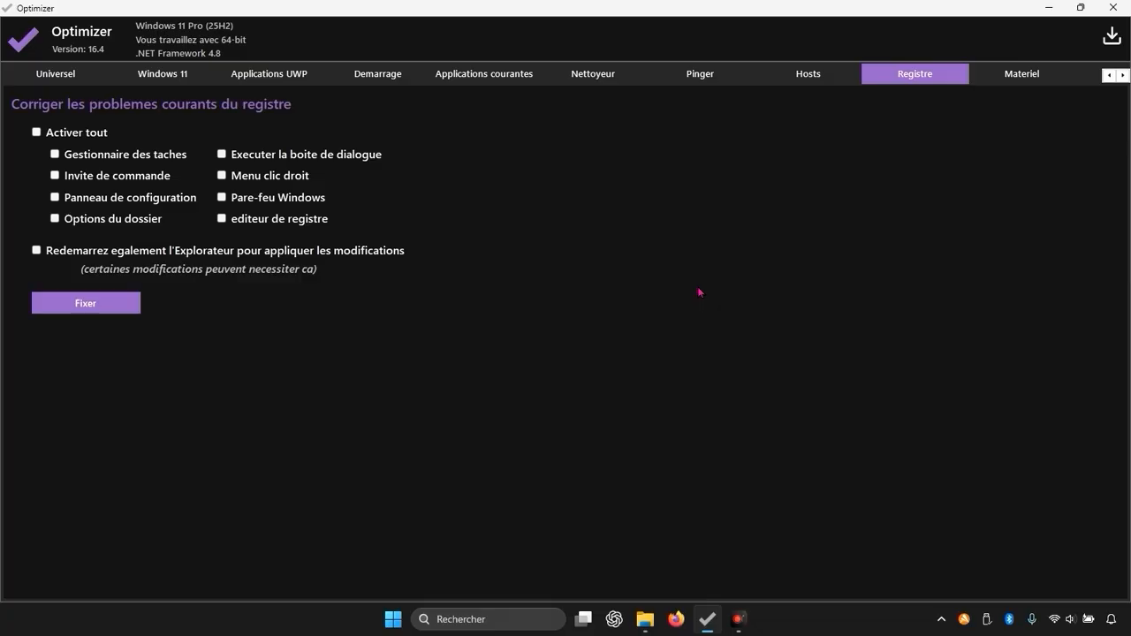
pyautogui.click(1056, 8)
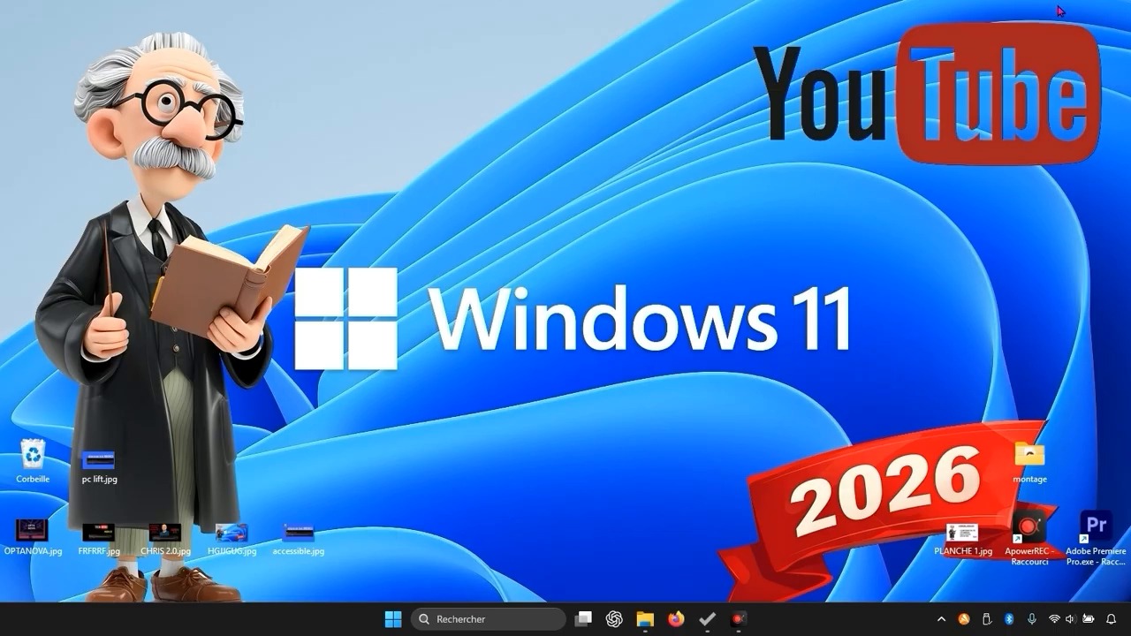